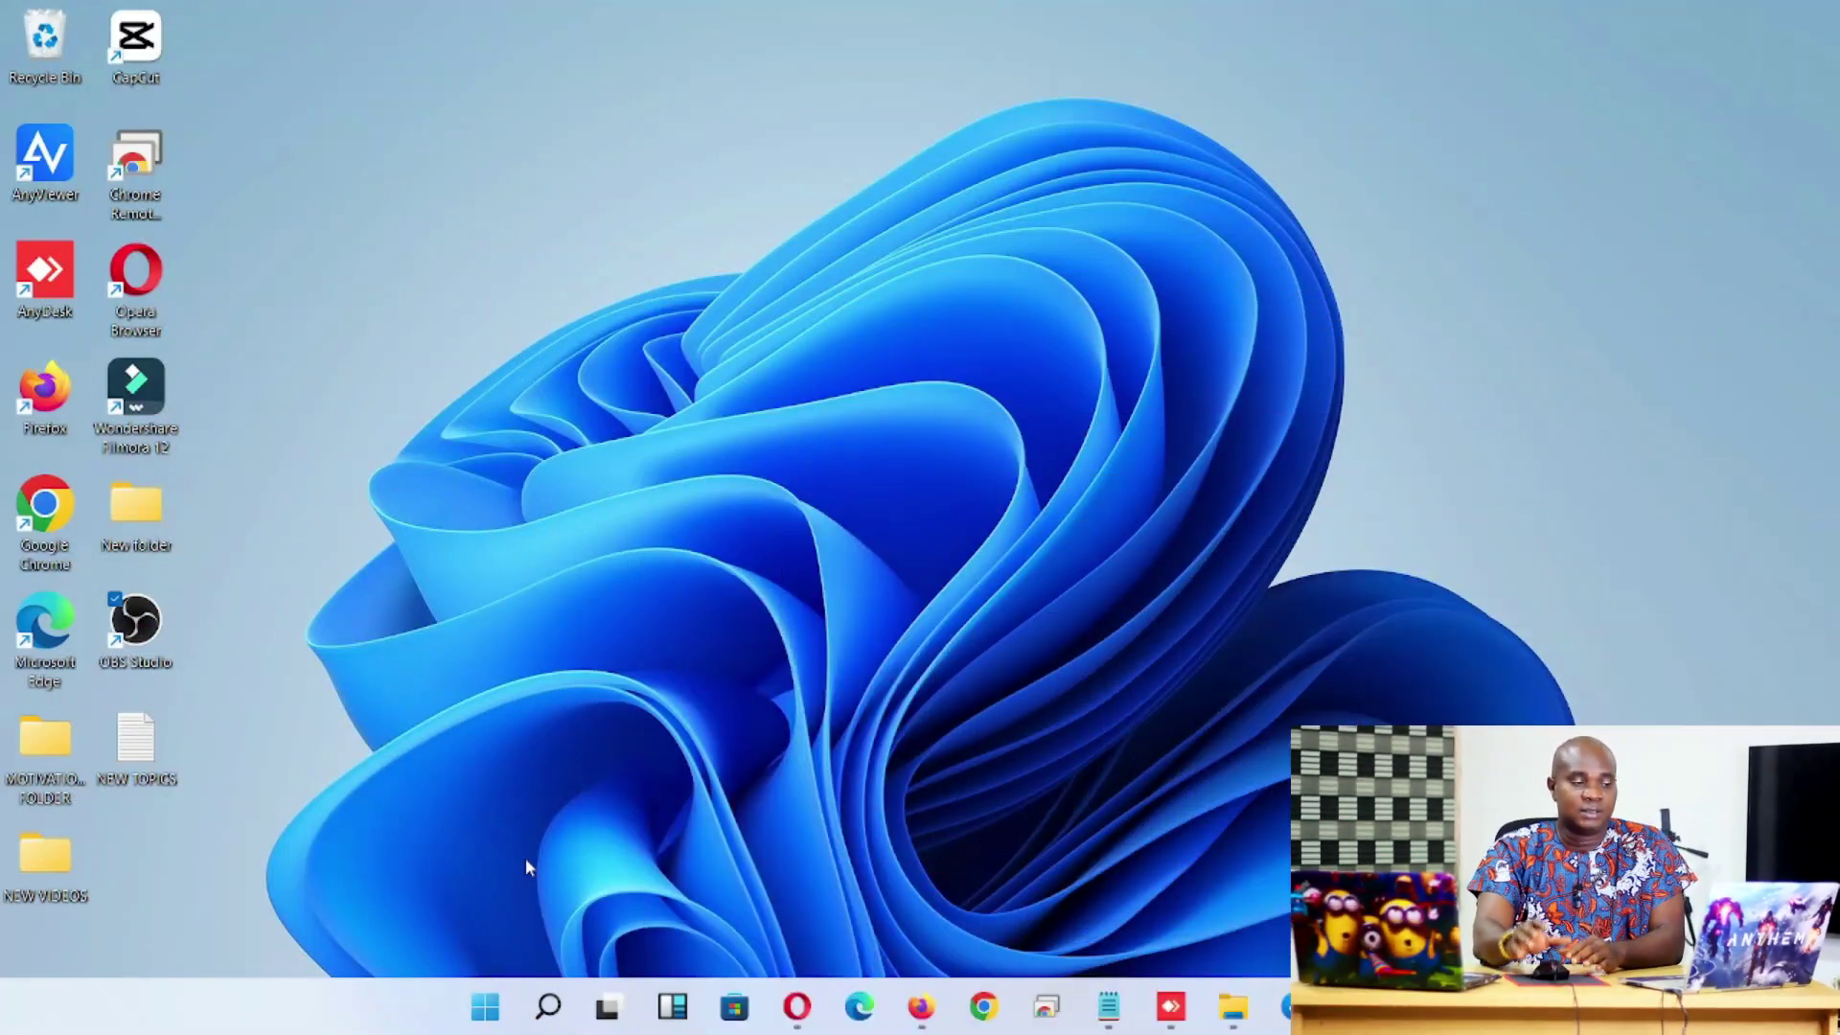
Search the system for Run and open the Run dialog
left_click(548, 1007)
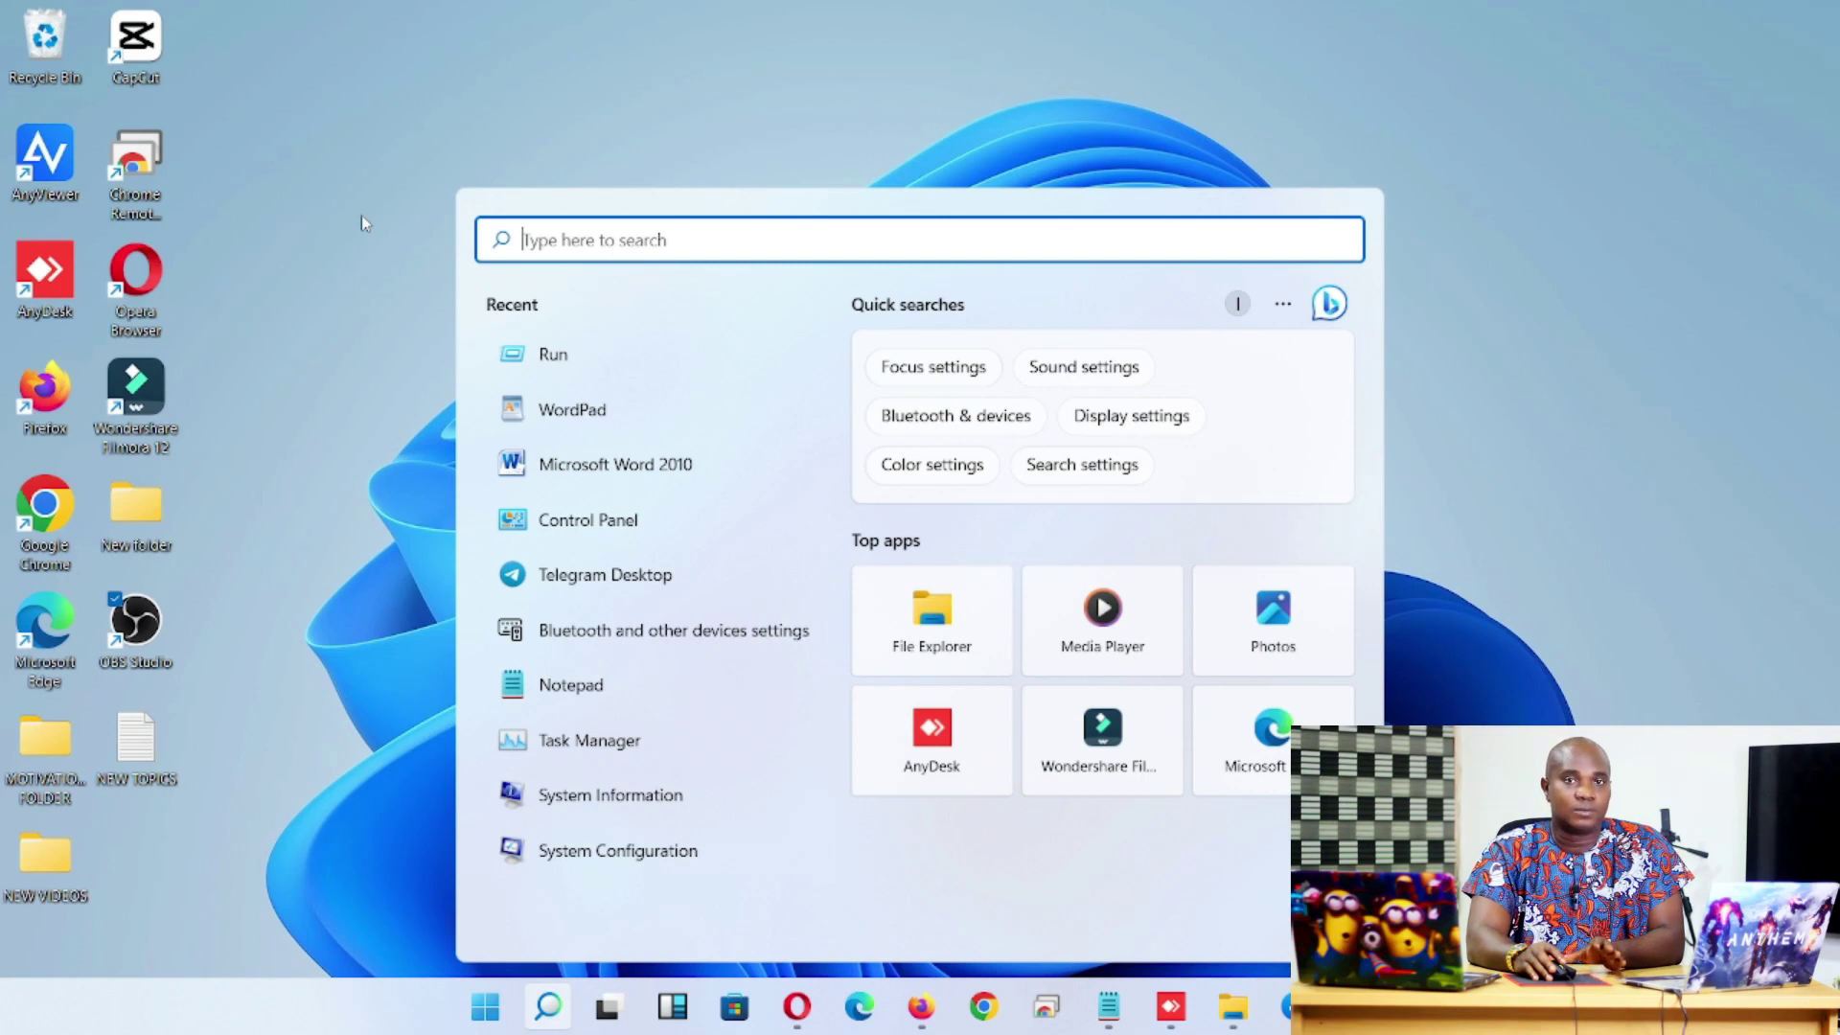
left_click(536, 1000)
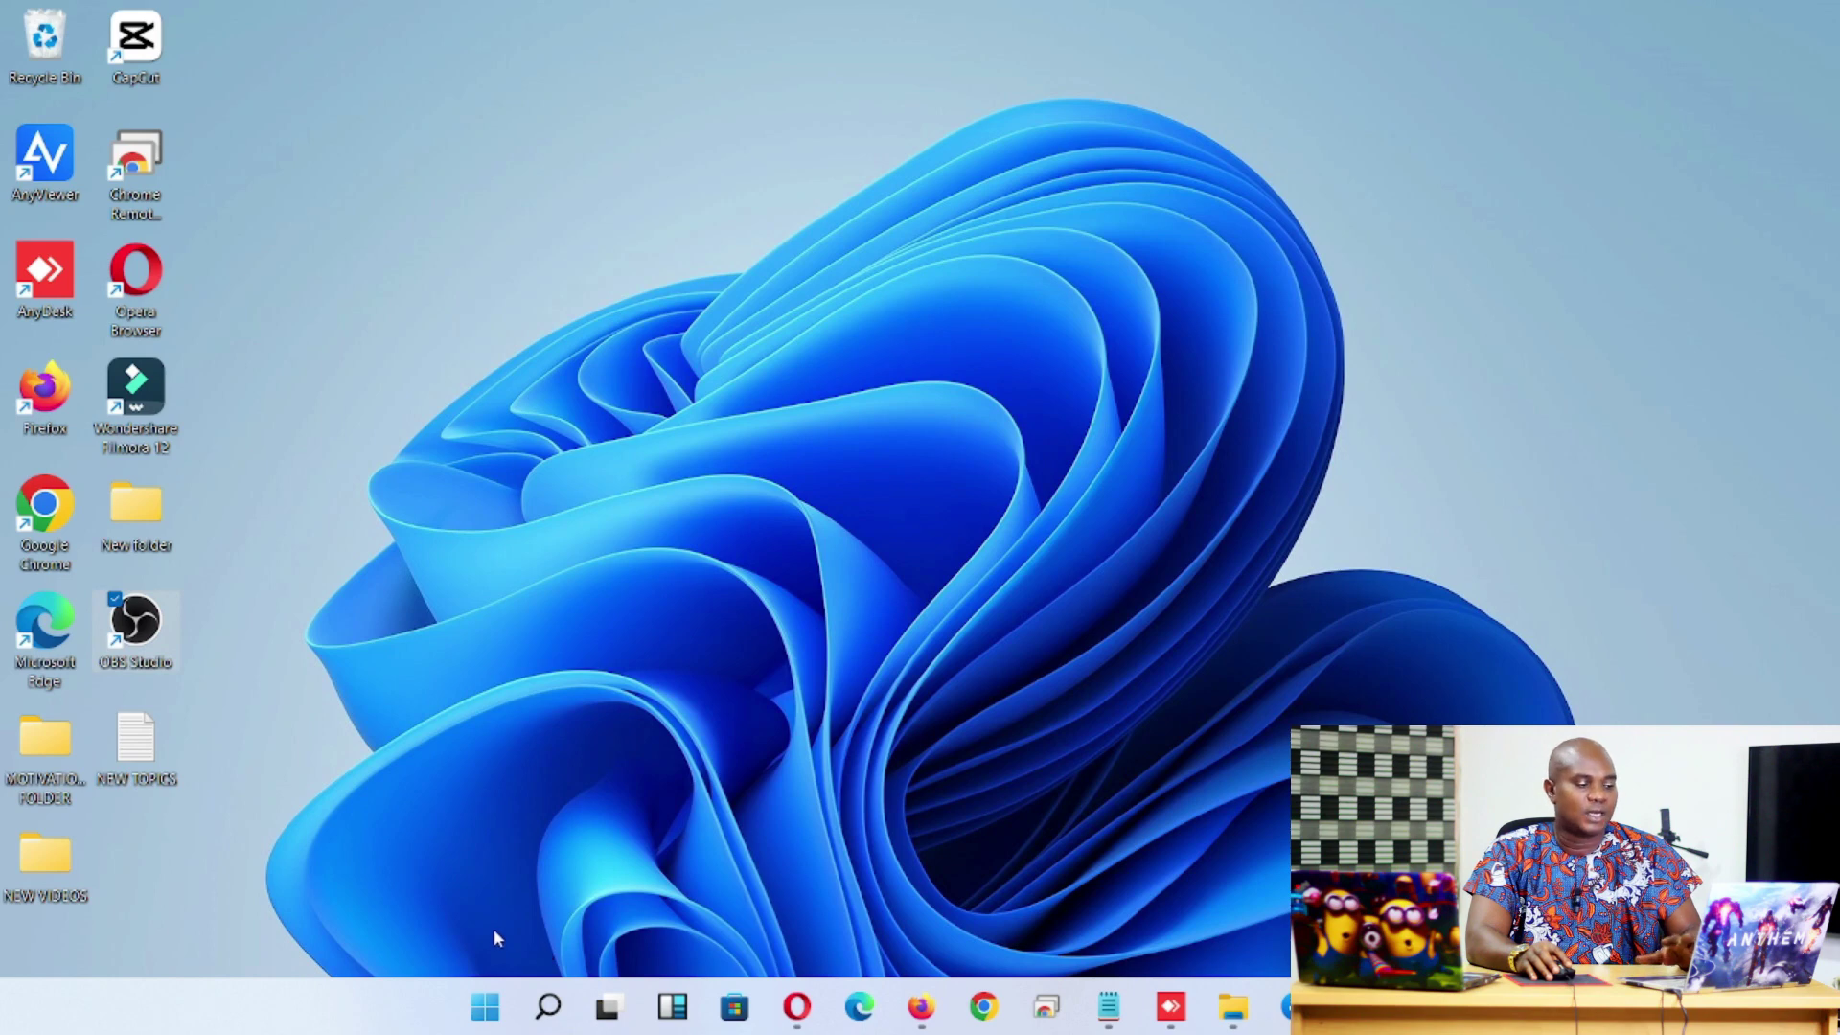
left_click(549, 1008)
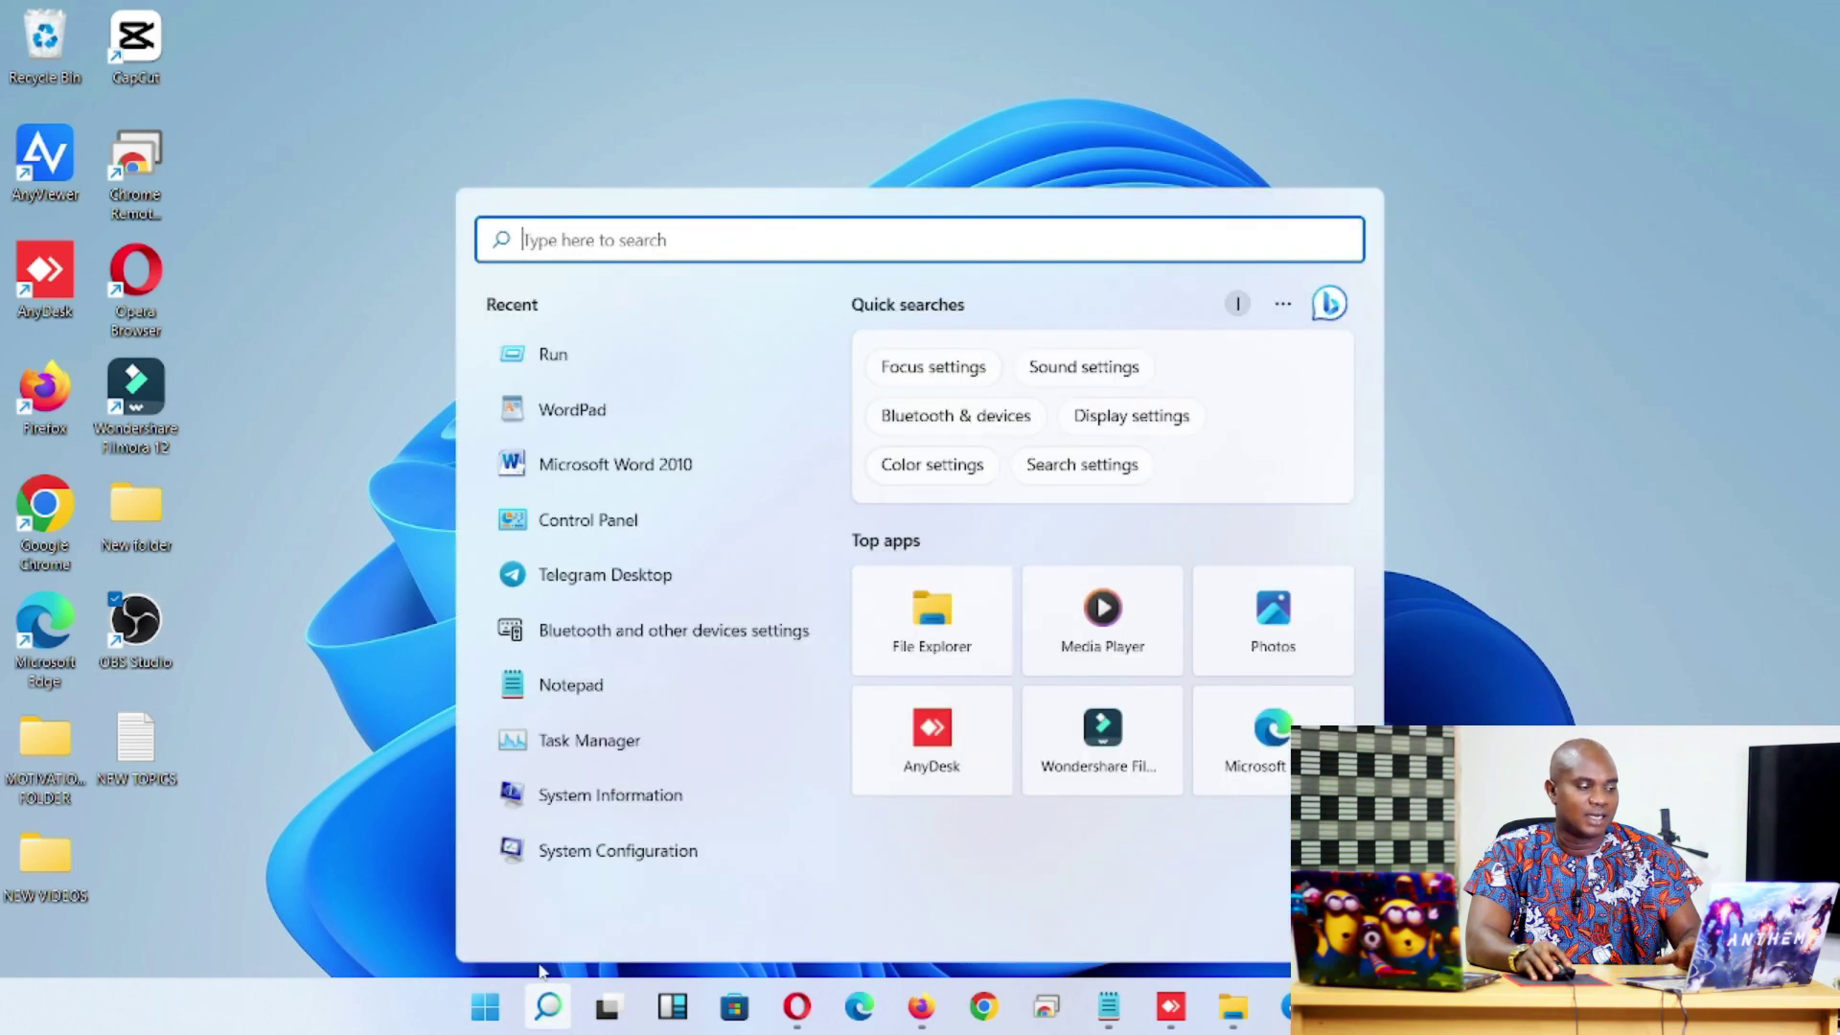
type("run")
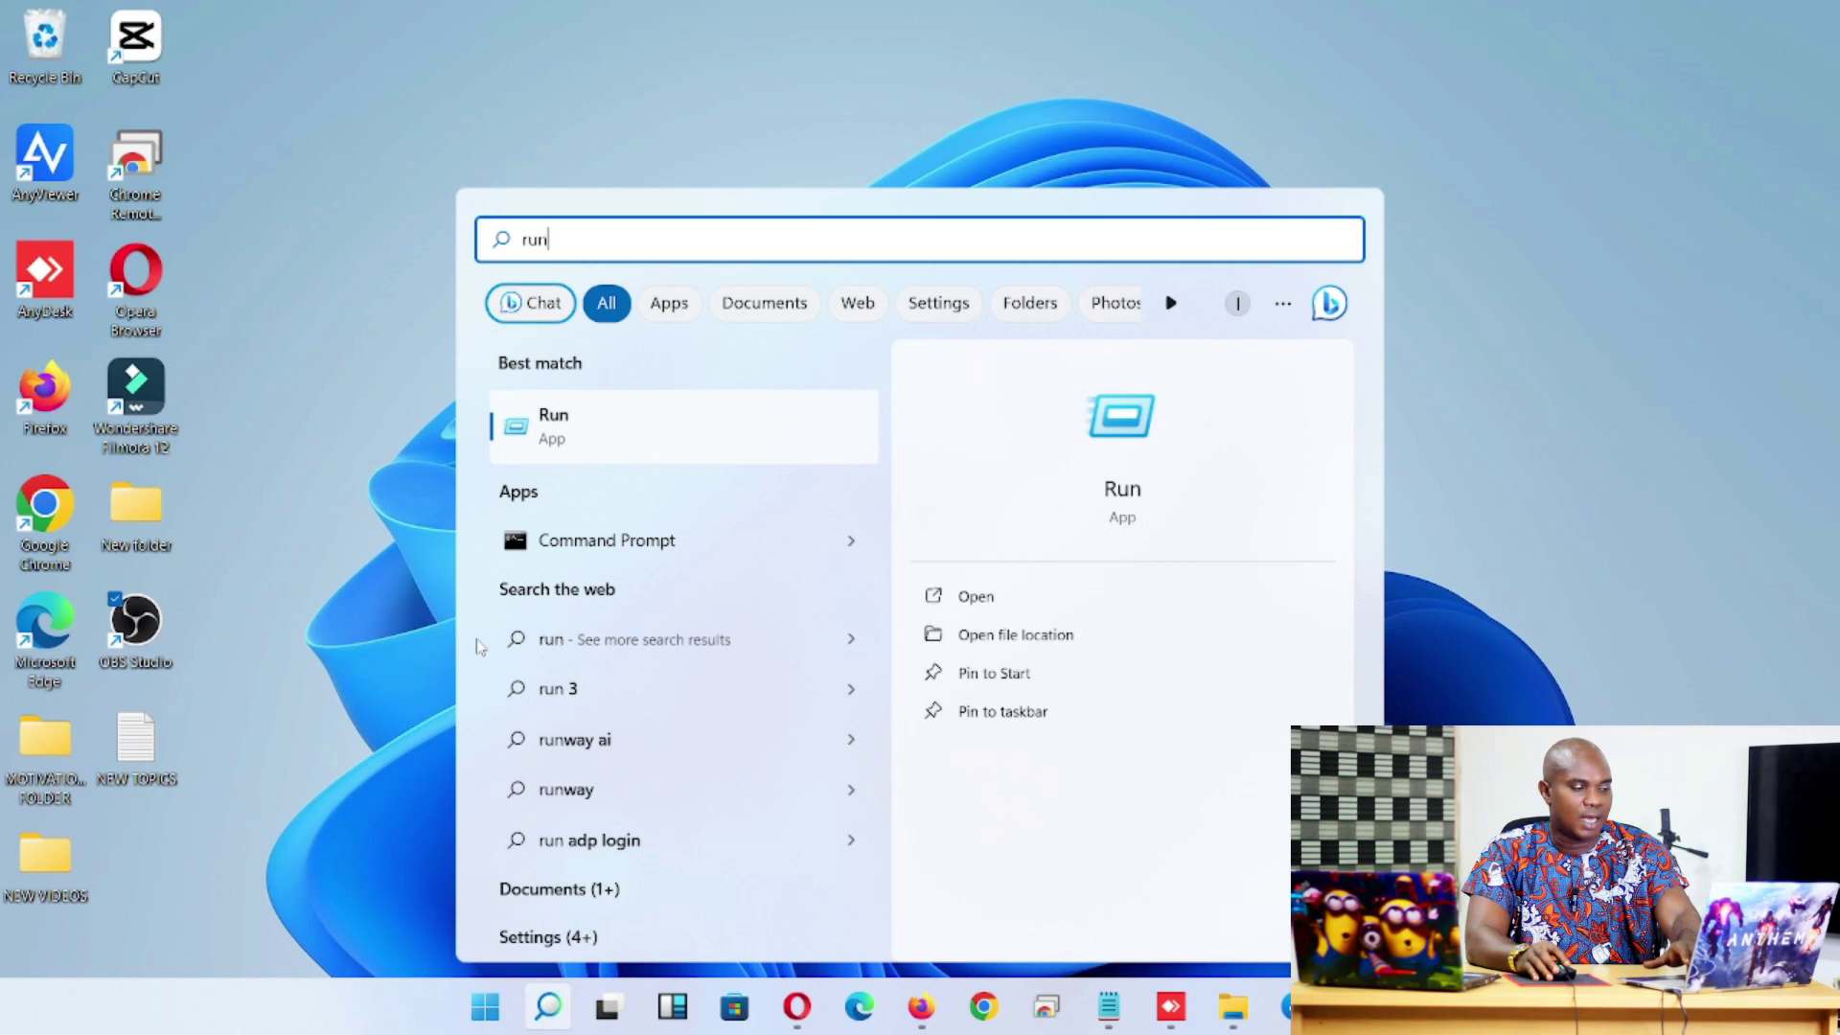
key("Return")
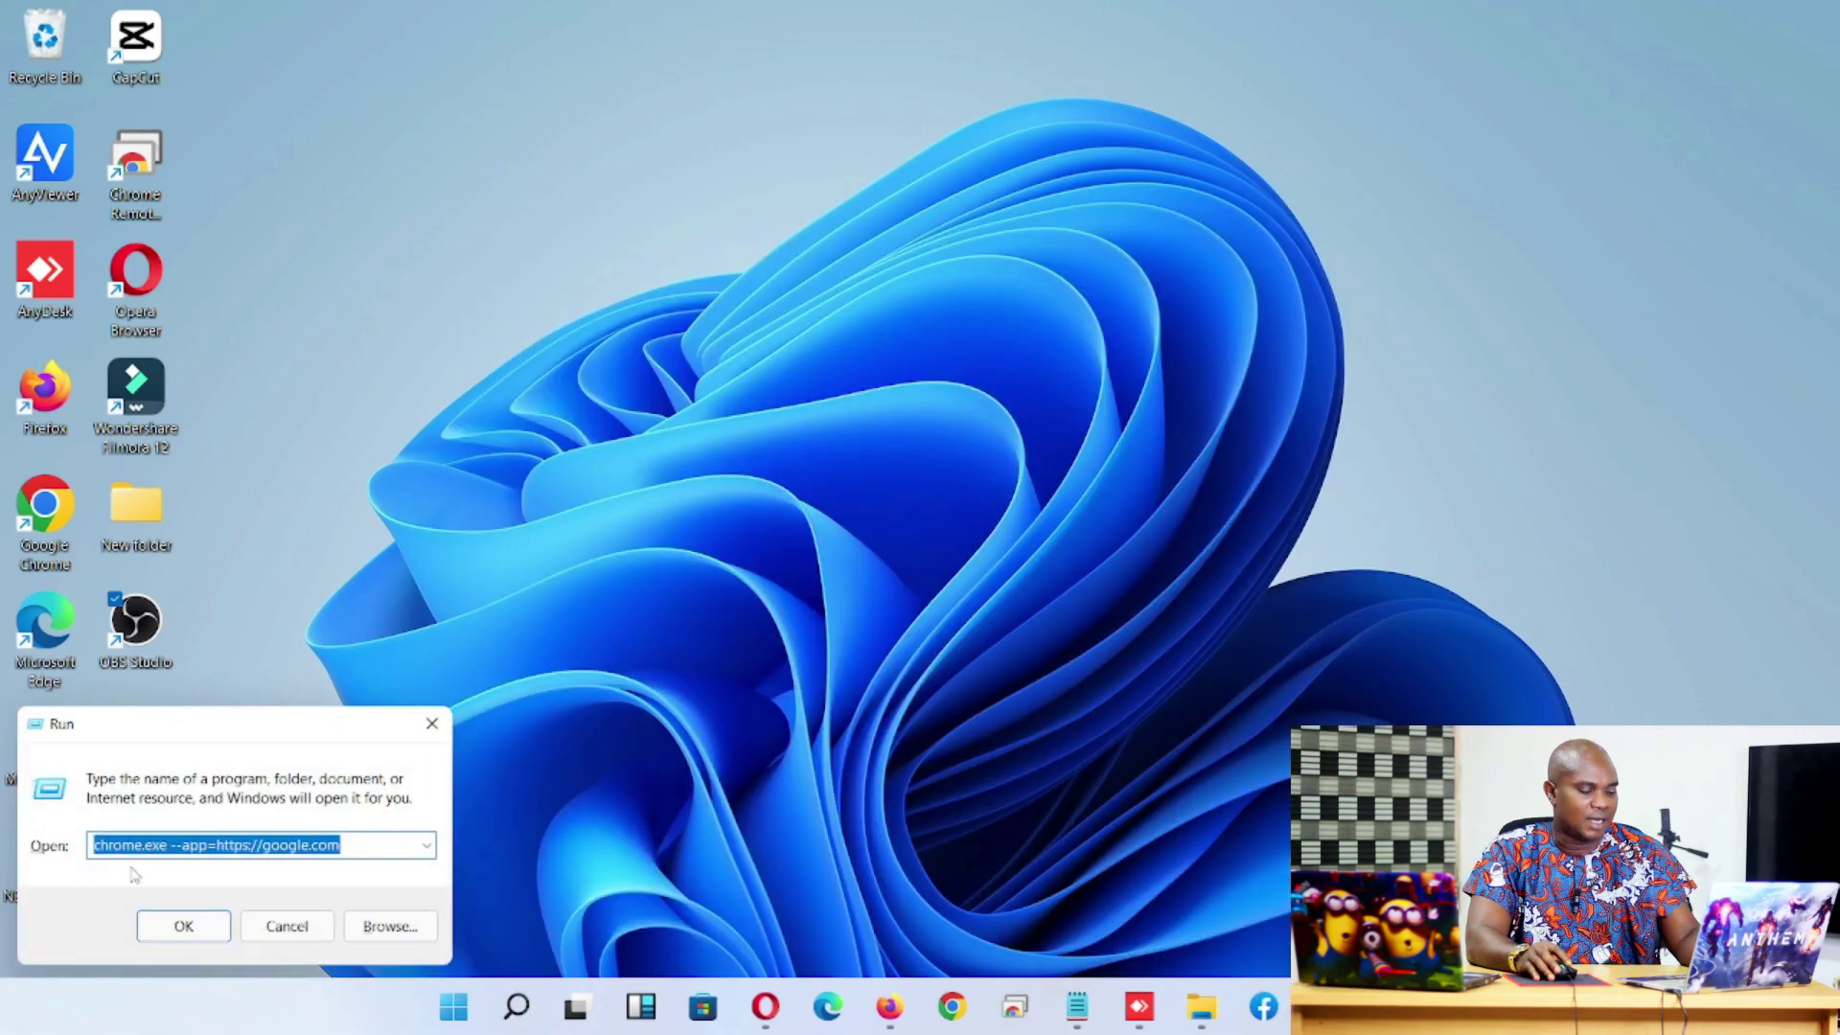
key("End")
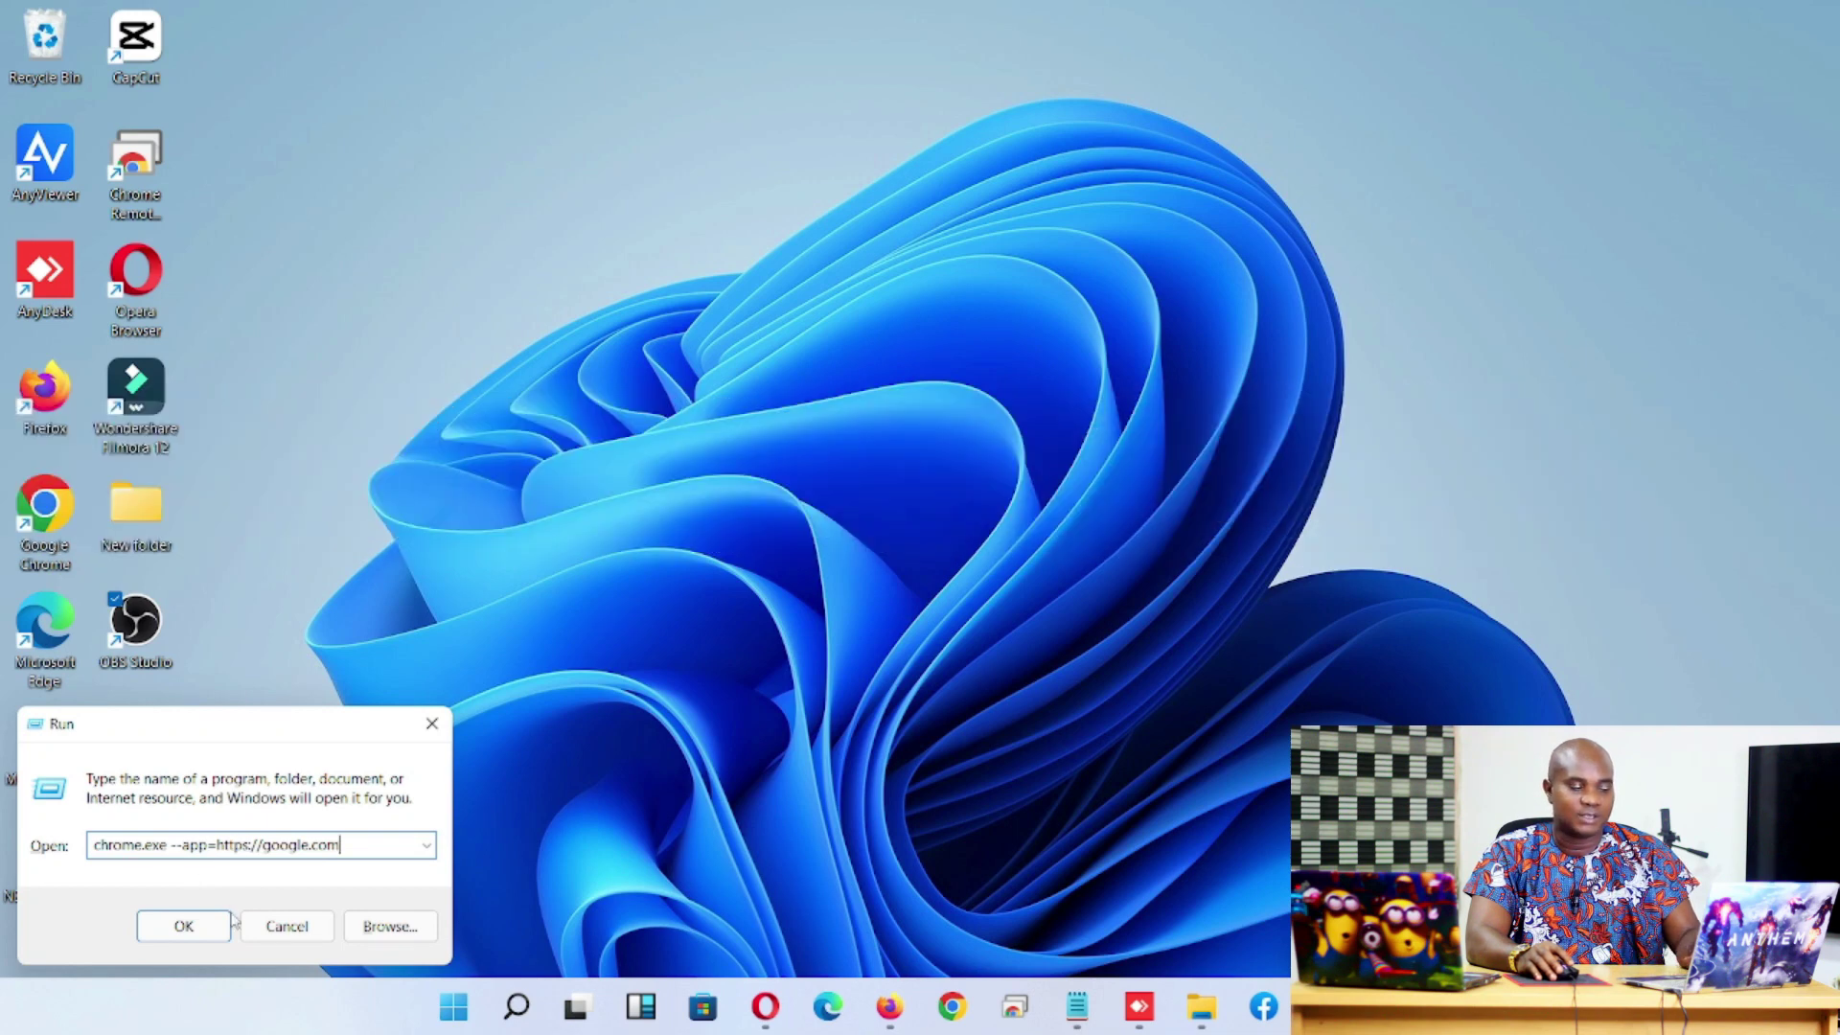
left_click(199, 929)
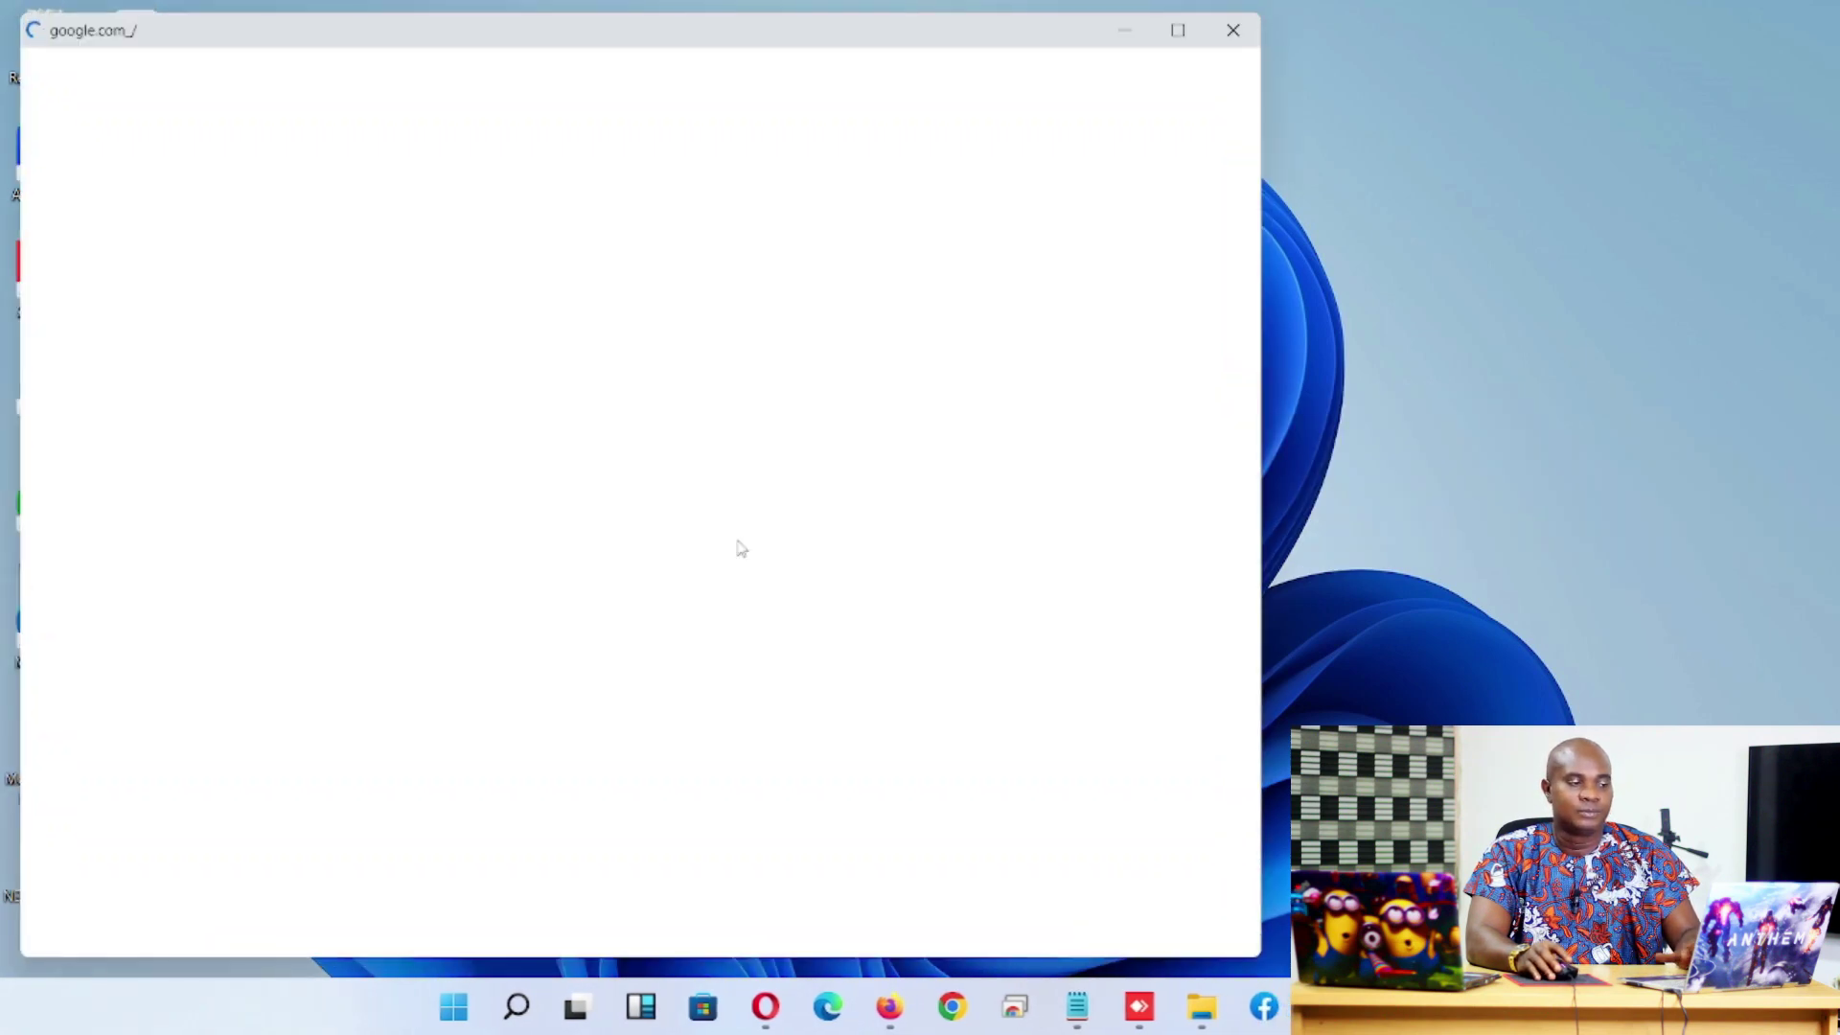
left_click(1178, 29)
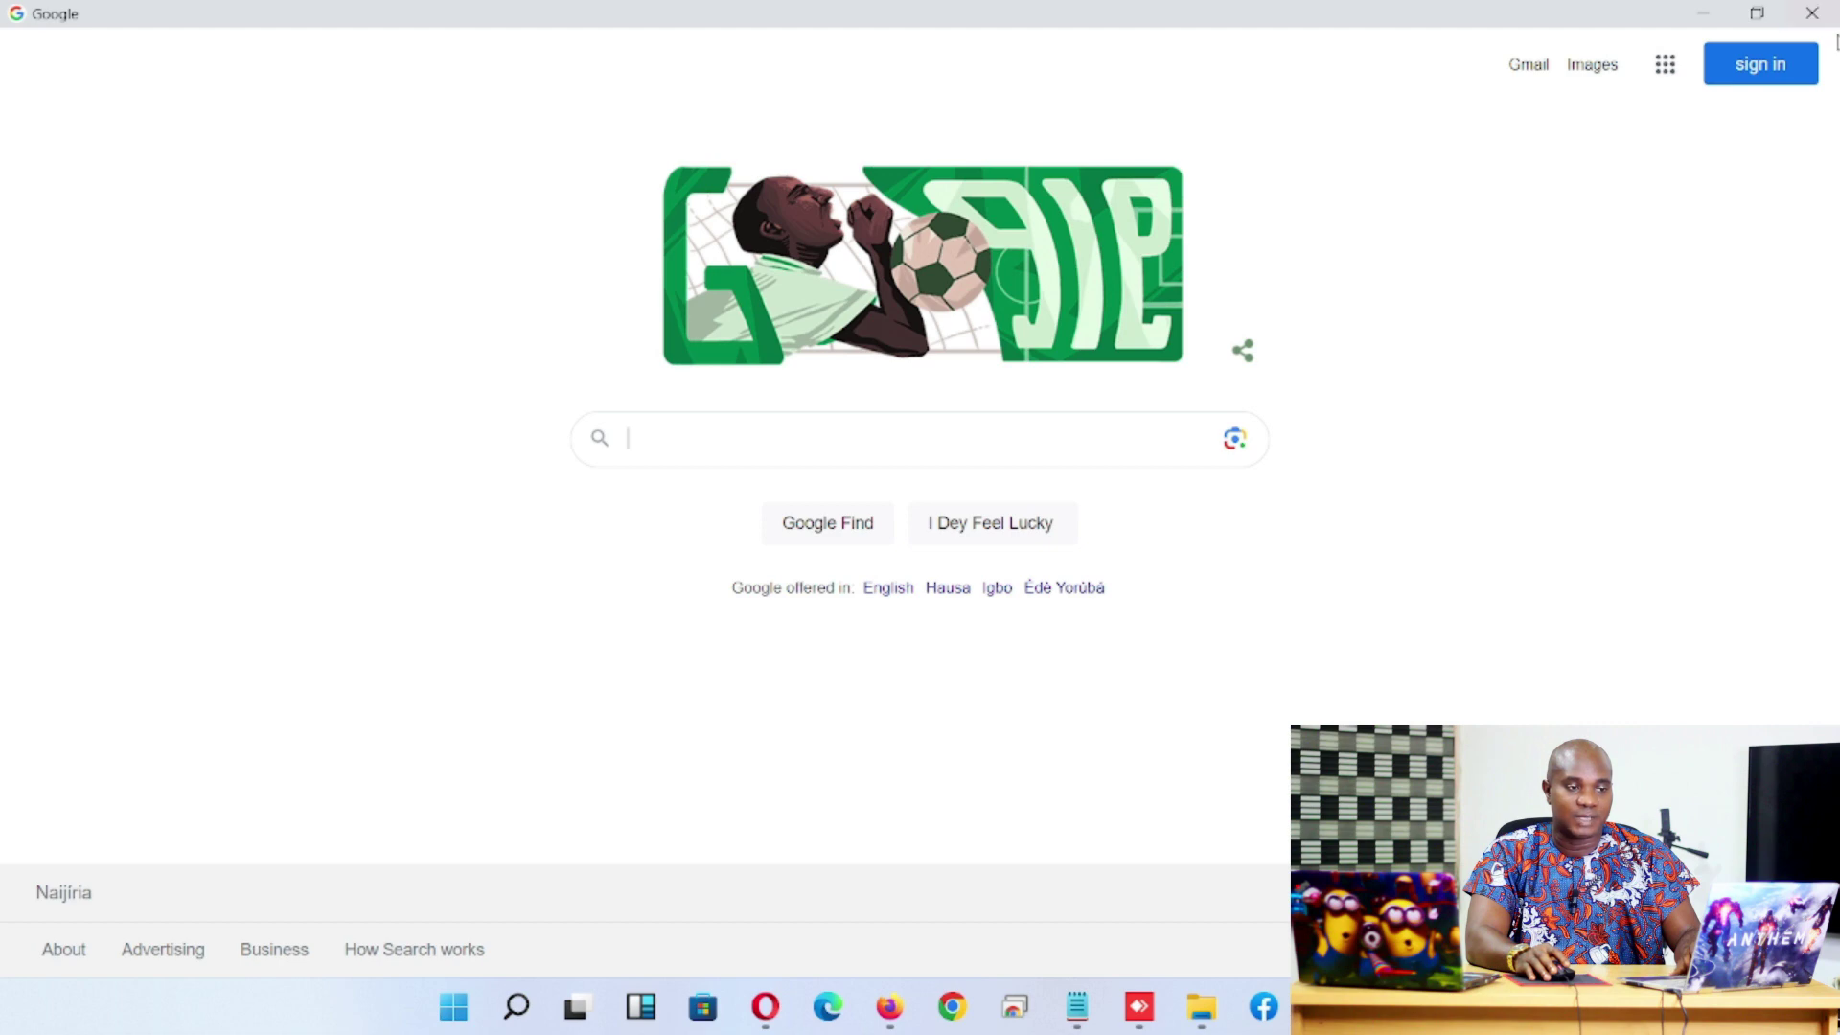
left_click(1811, 13)
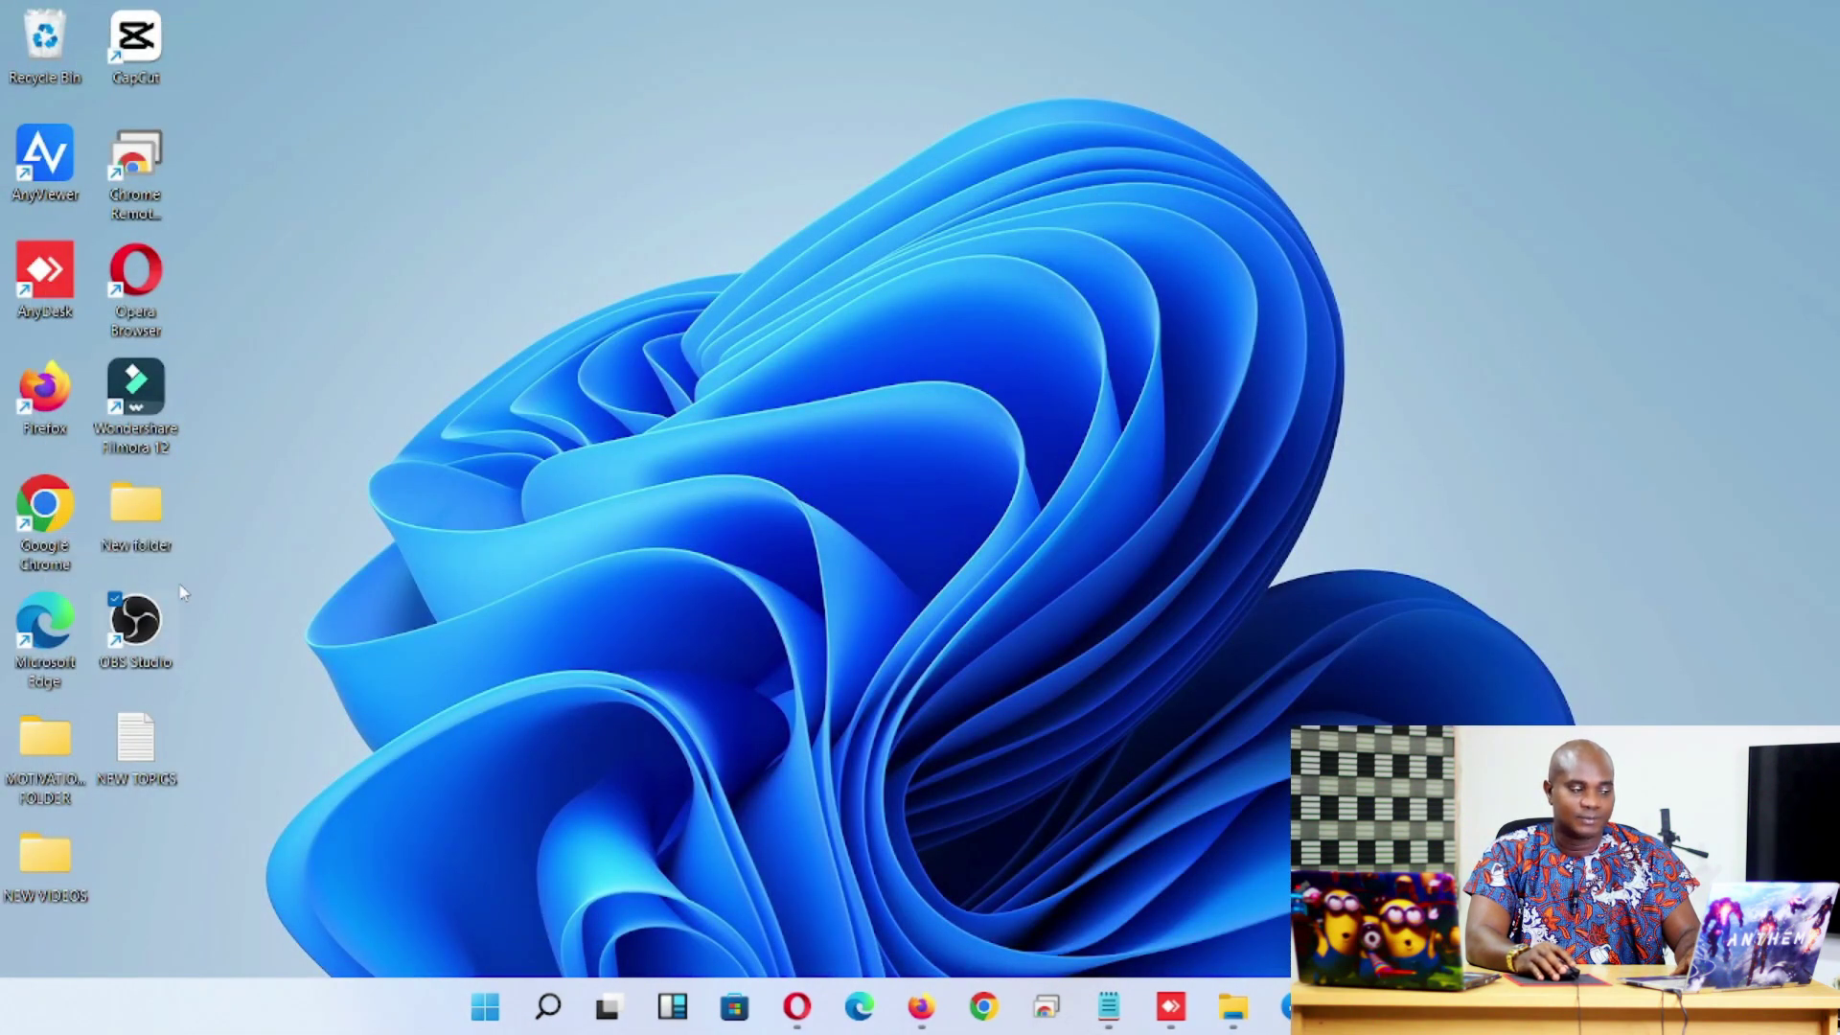
Open Google Chrome from the desktop and go to facebook.com
left_click(134, 750)
double_click(49, 517)
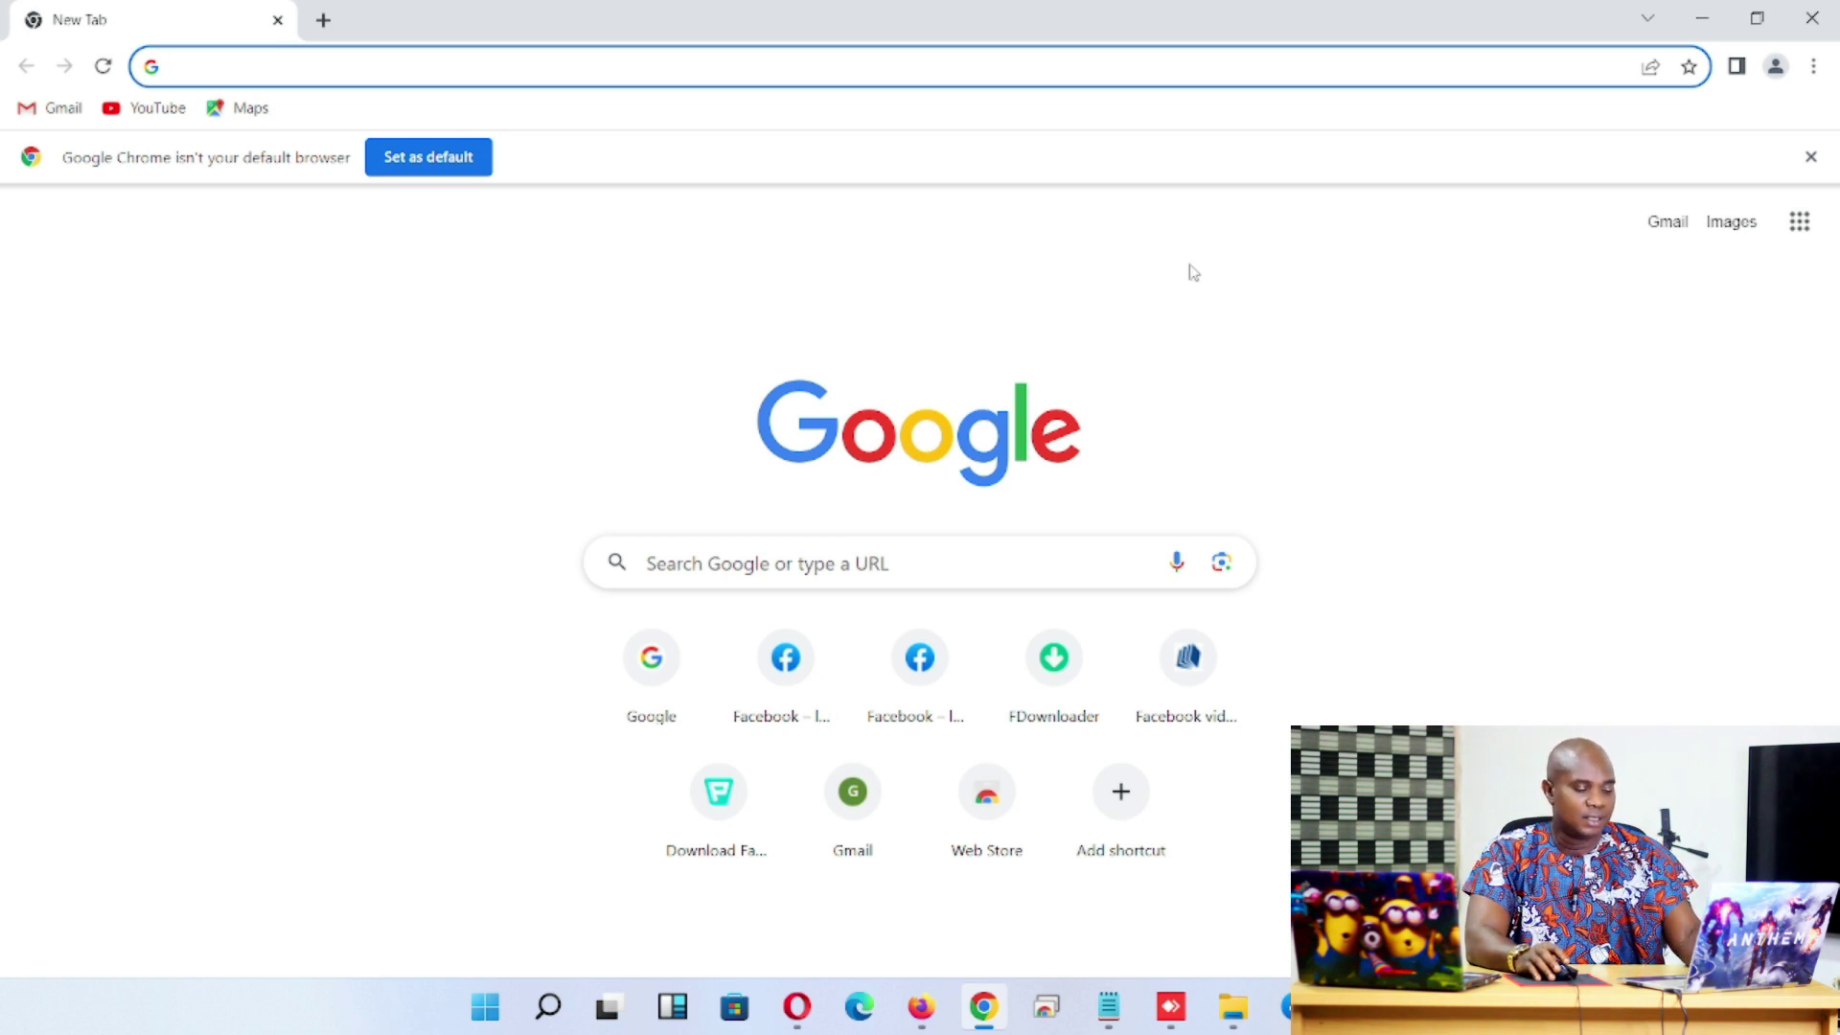
type("fac")
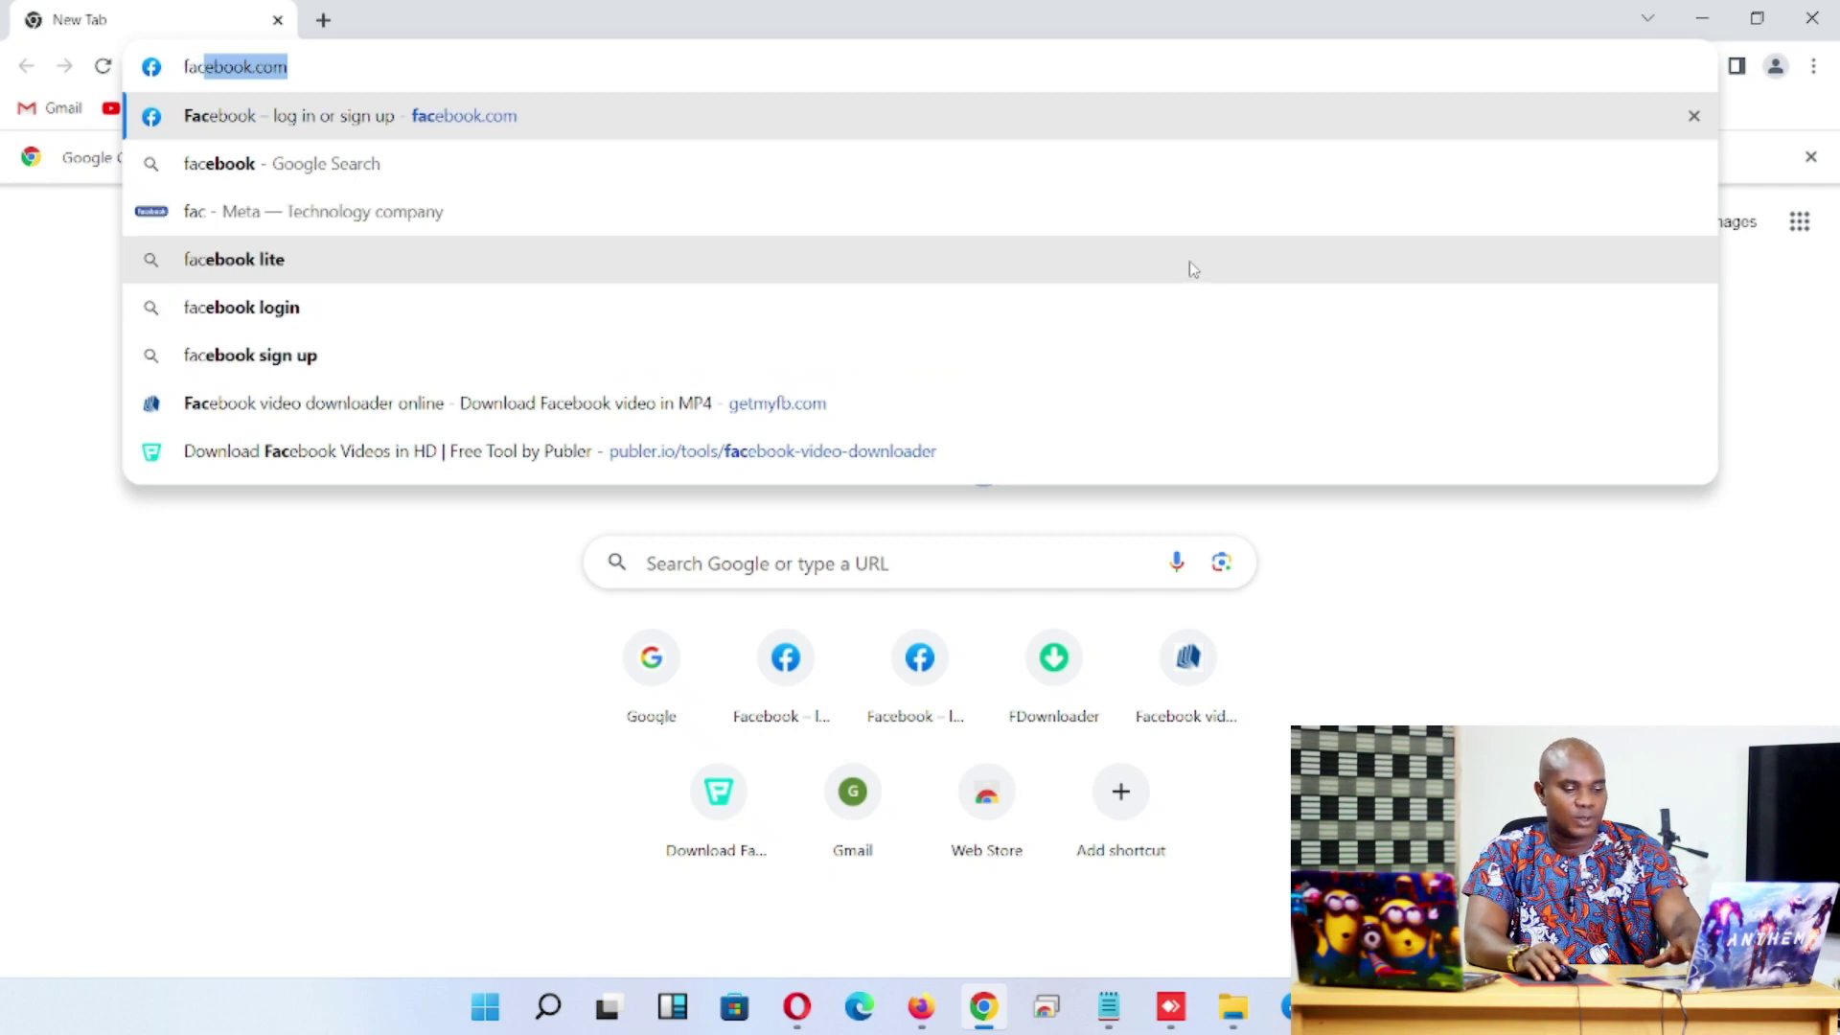
key("Return")
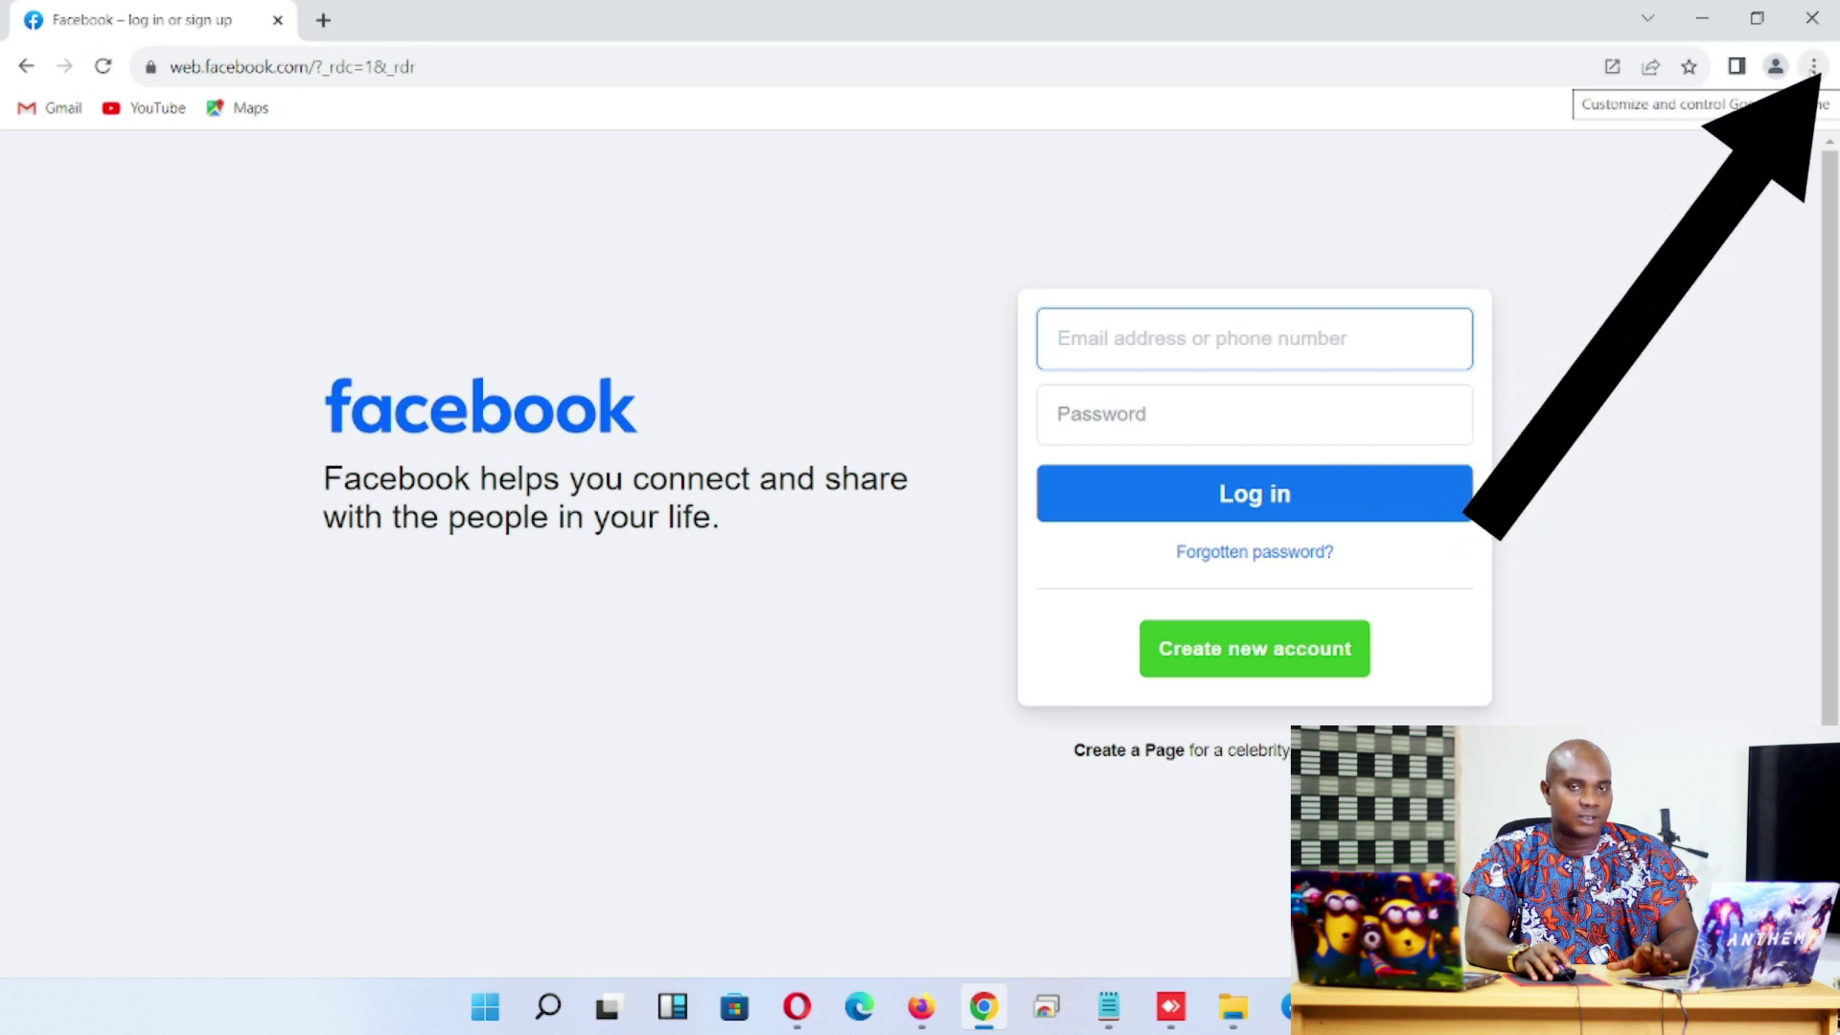
Create a shortcut named Facebook for the login page with Open as window enabled, keeping the desktop icons in view
left_click(1814, 67)
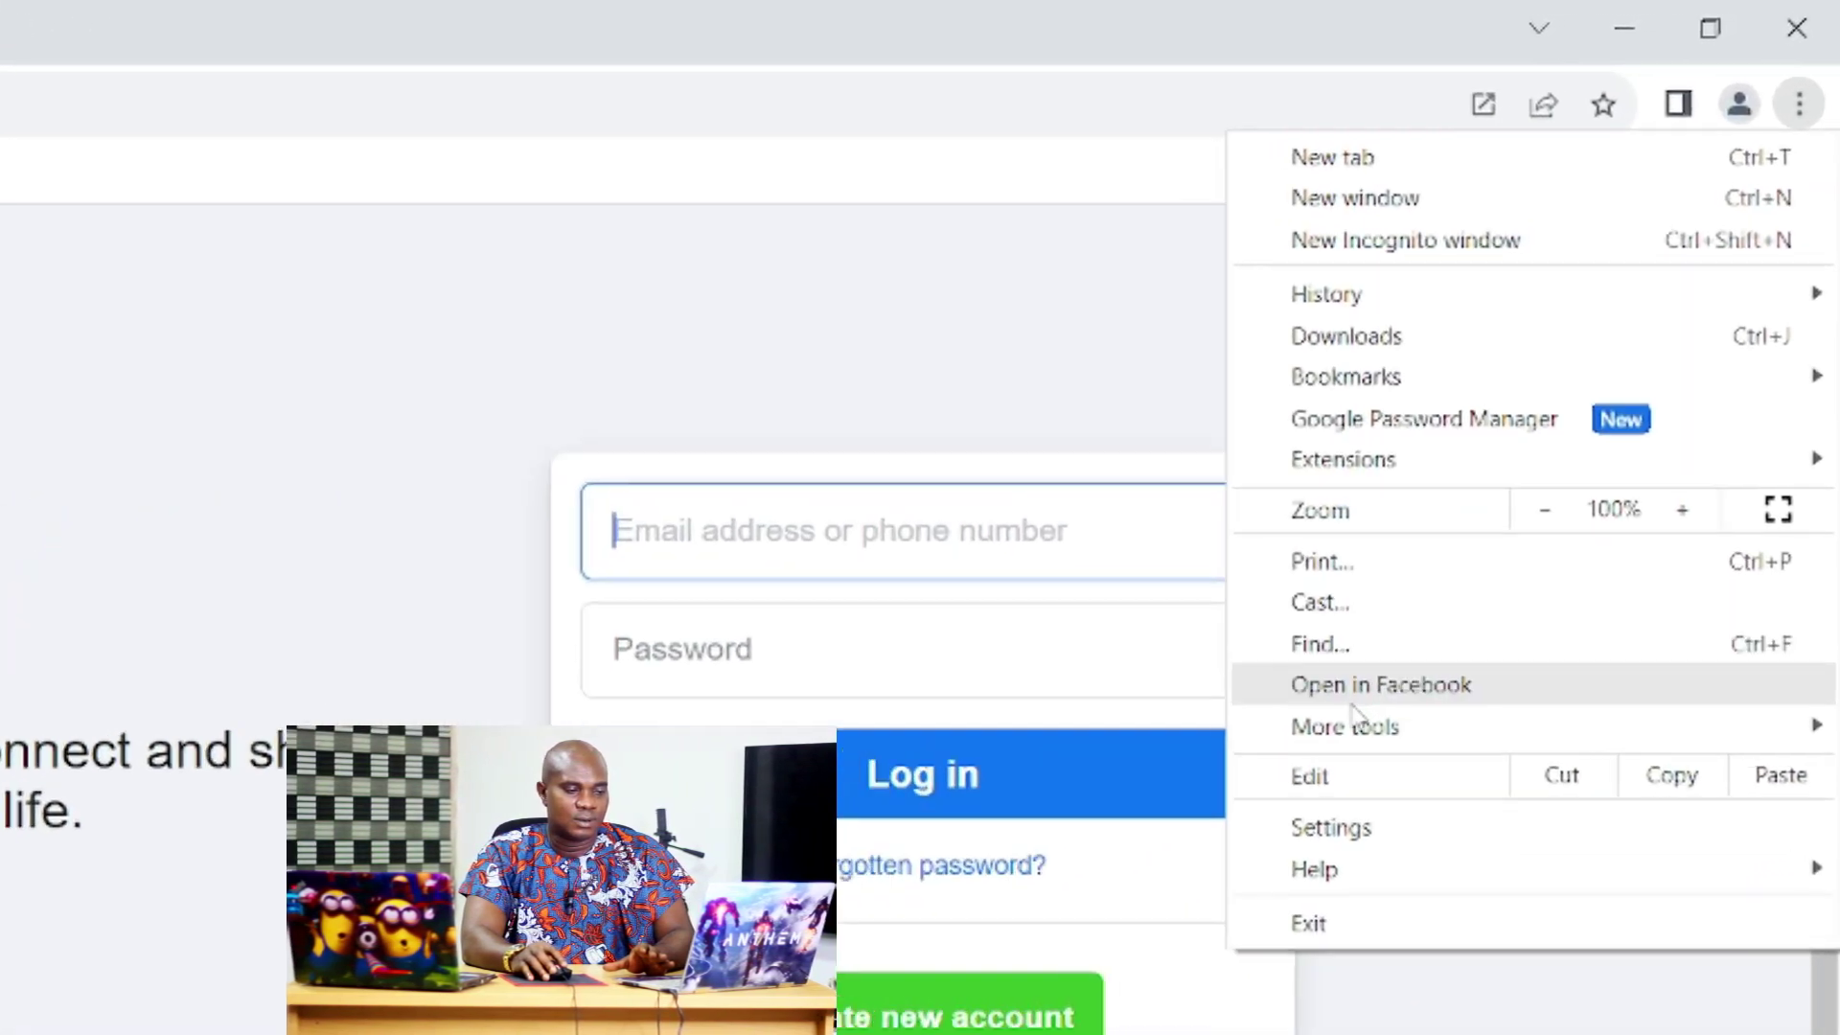
mouse_move(1534, 466)
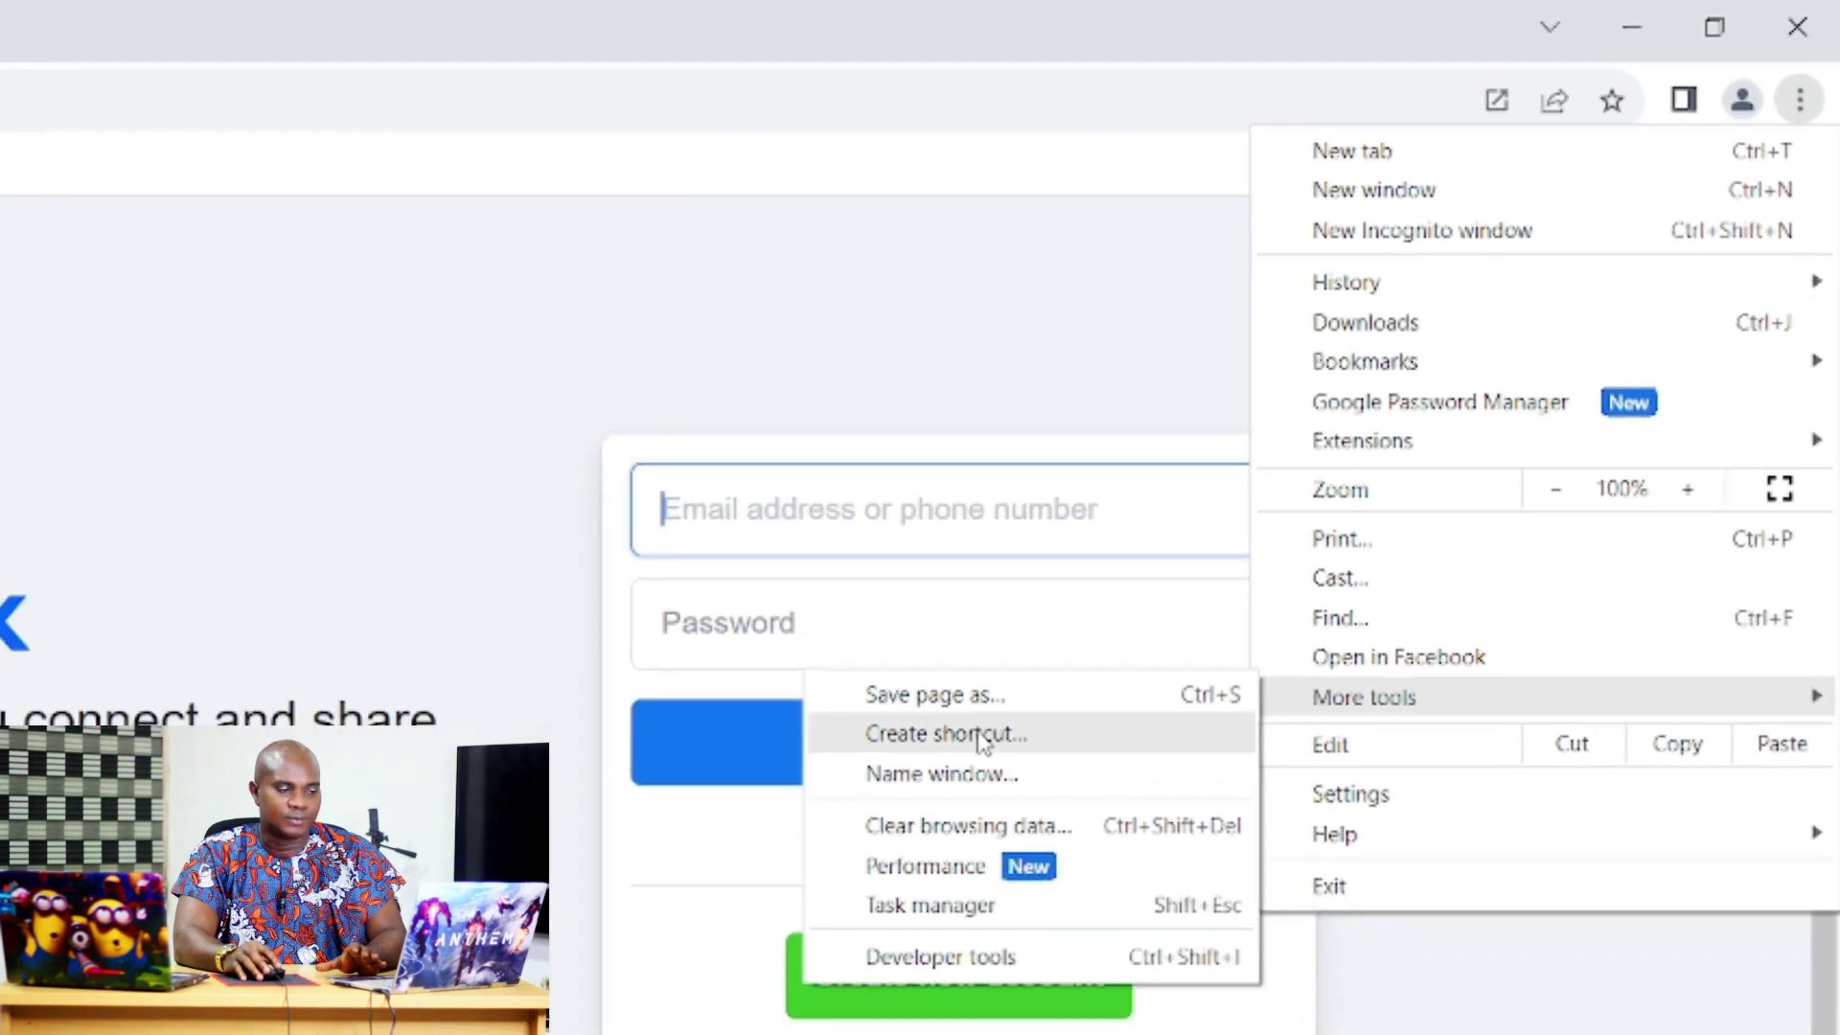
left_click(849, 859)
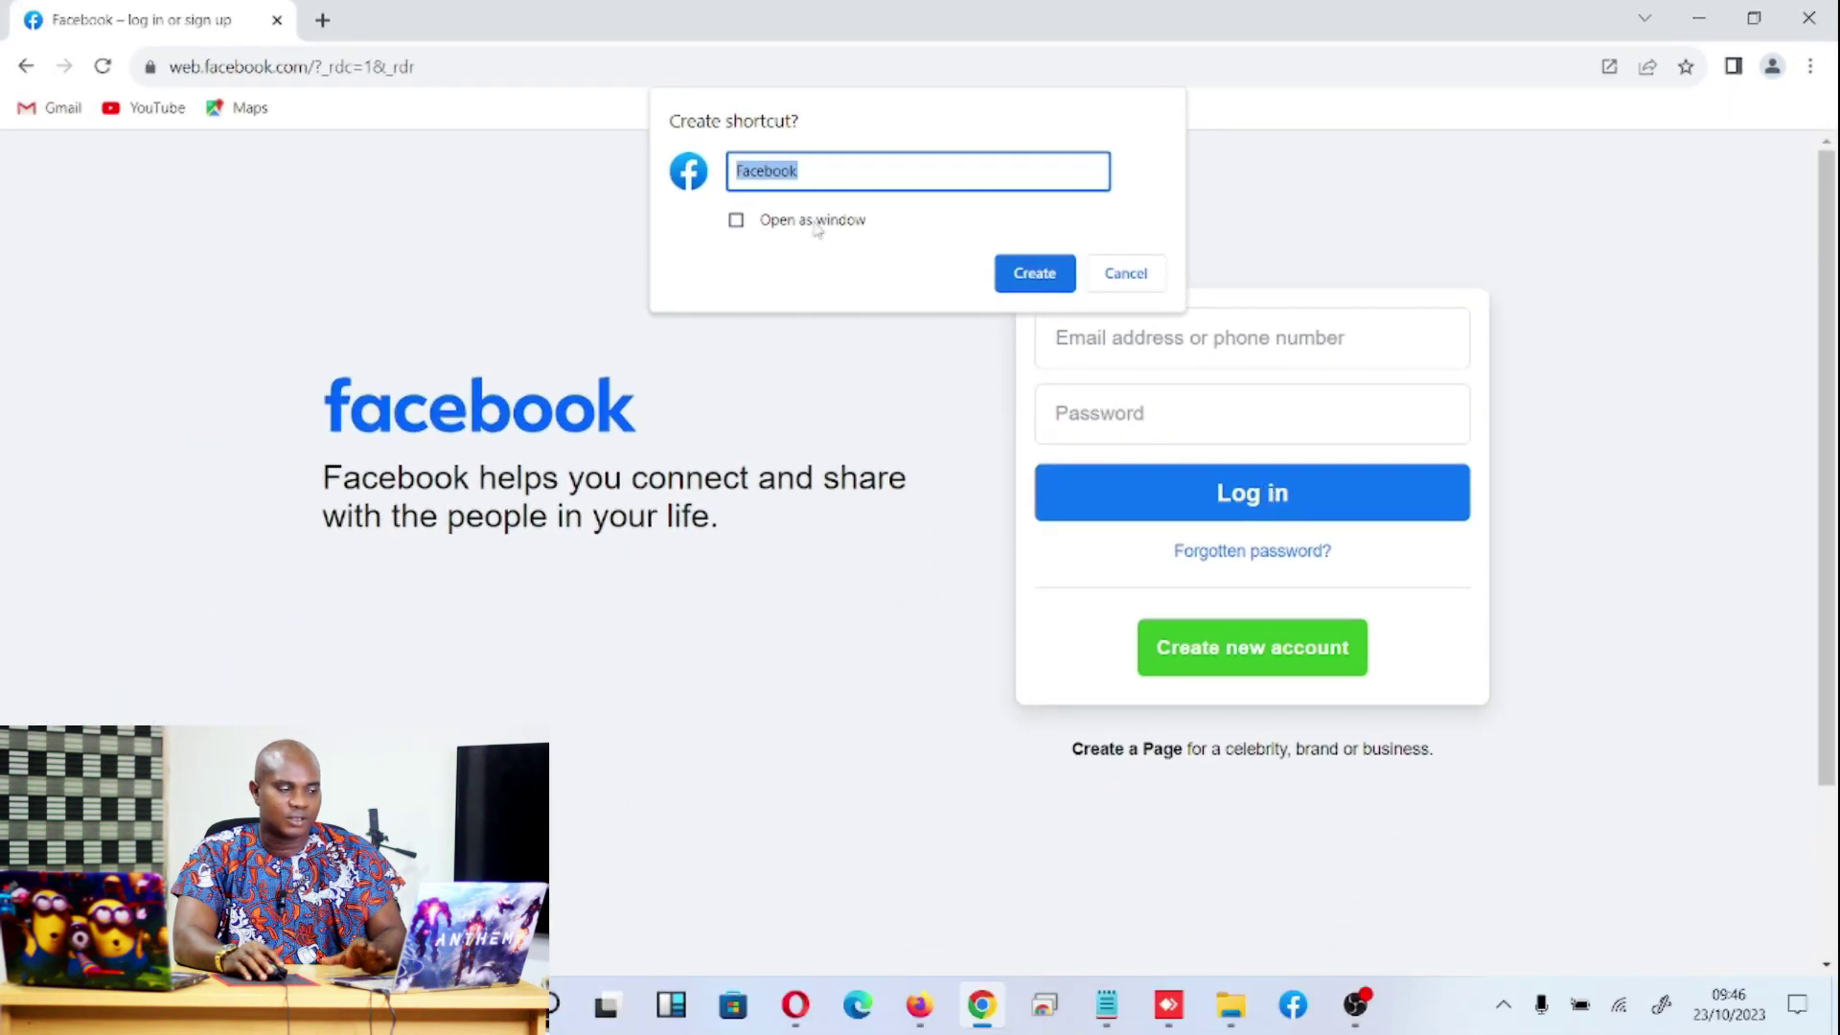
left_click(835, 173)
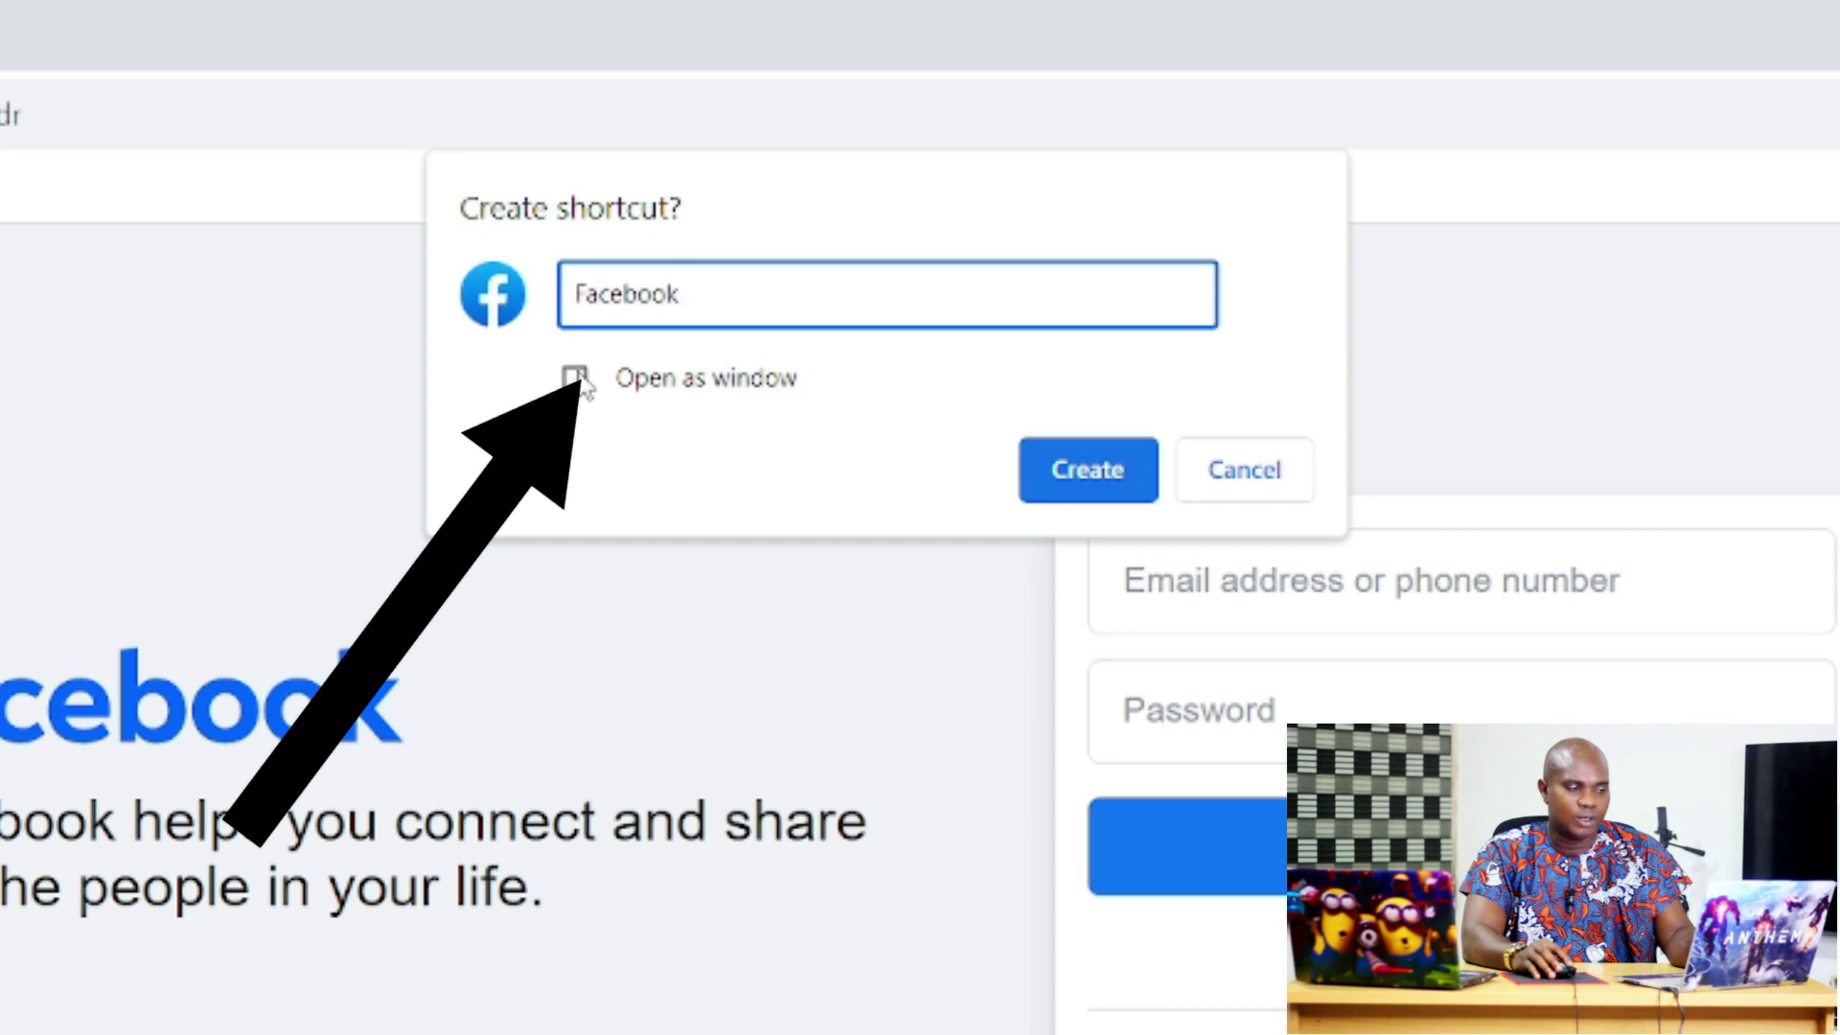
left_click(575, 378)
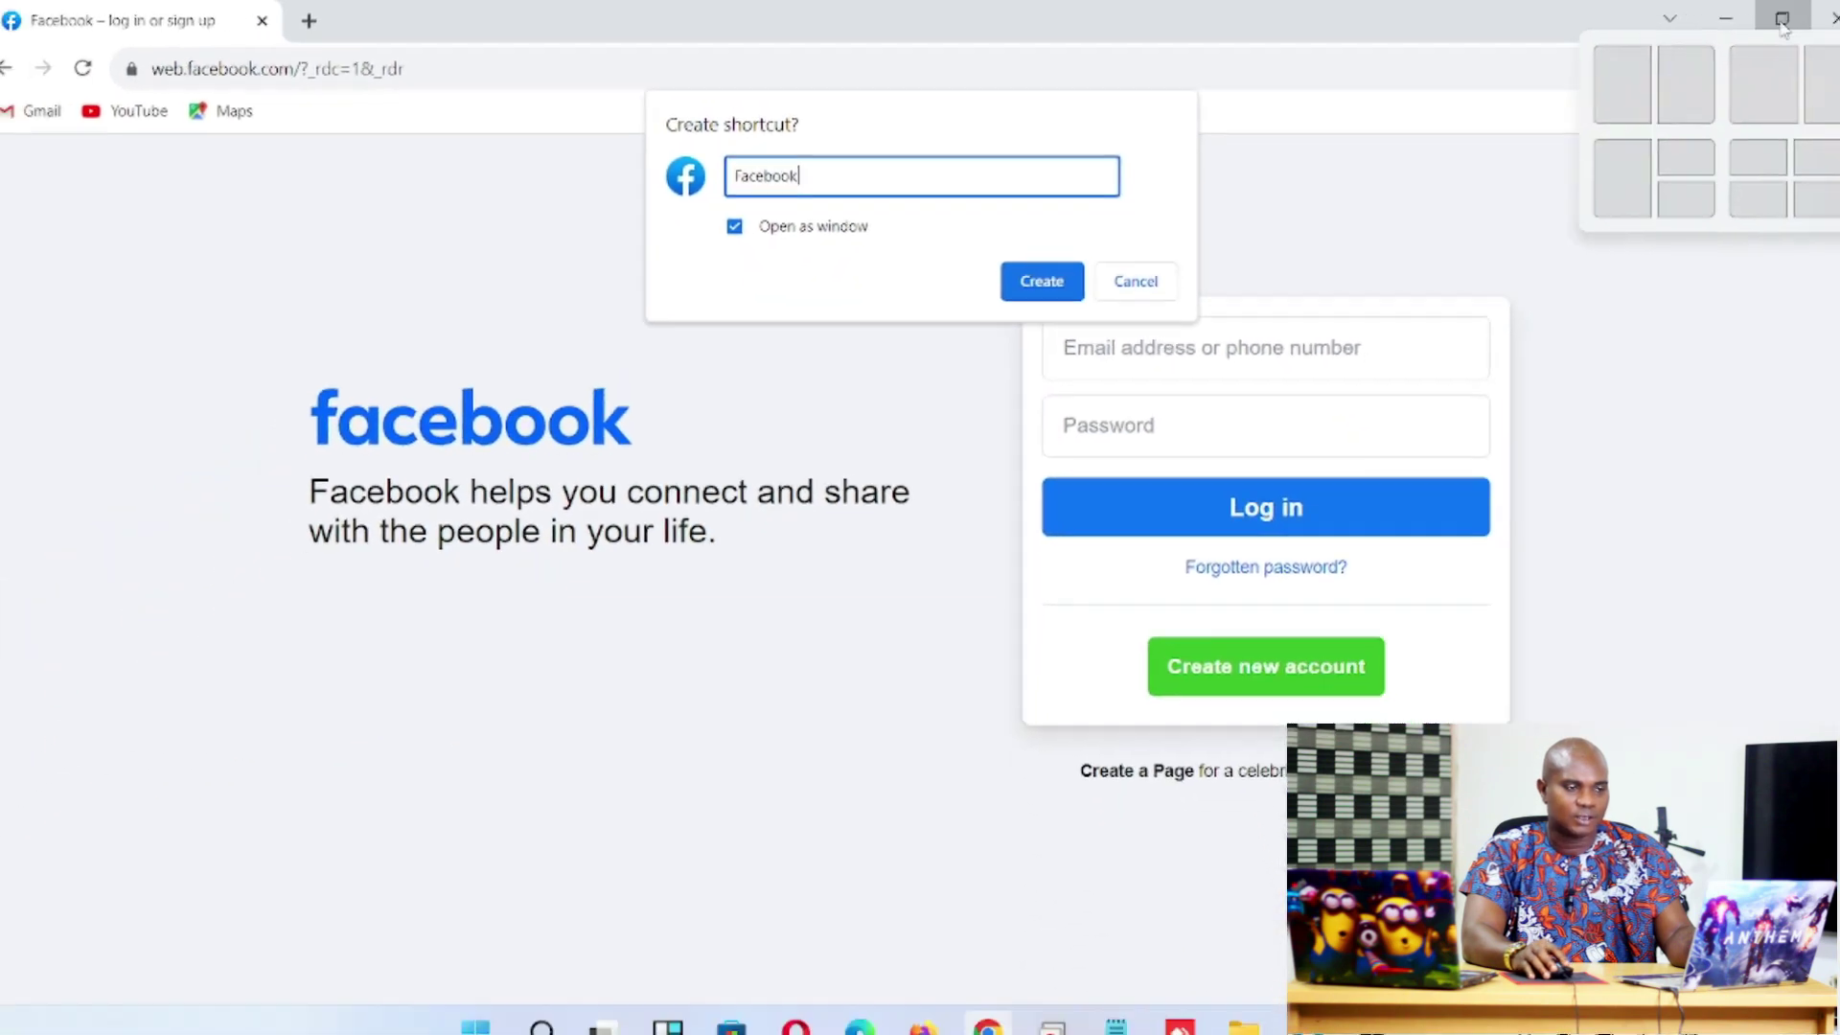
left_click(1781, 19)
left_click_drag(928, 45, 1409, 64)
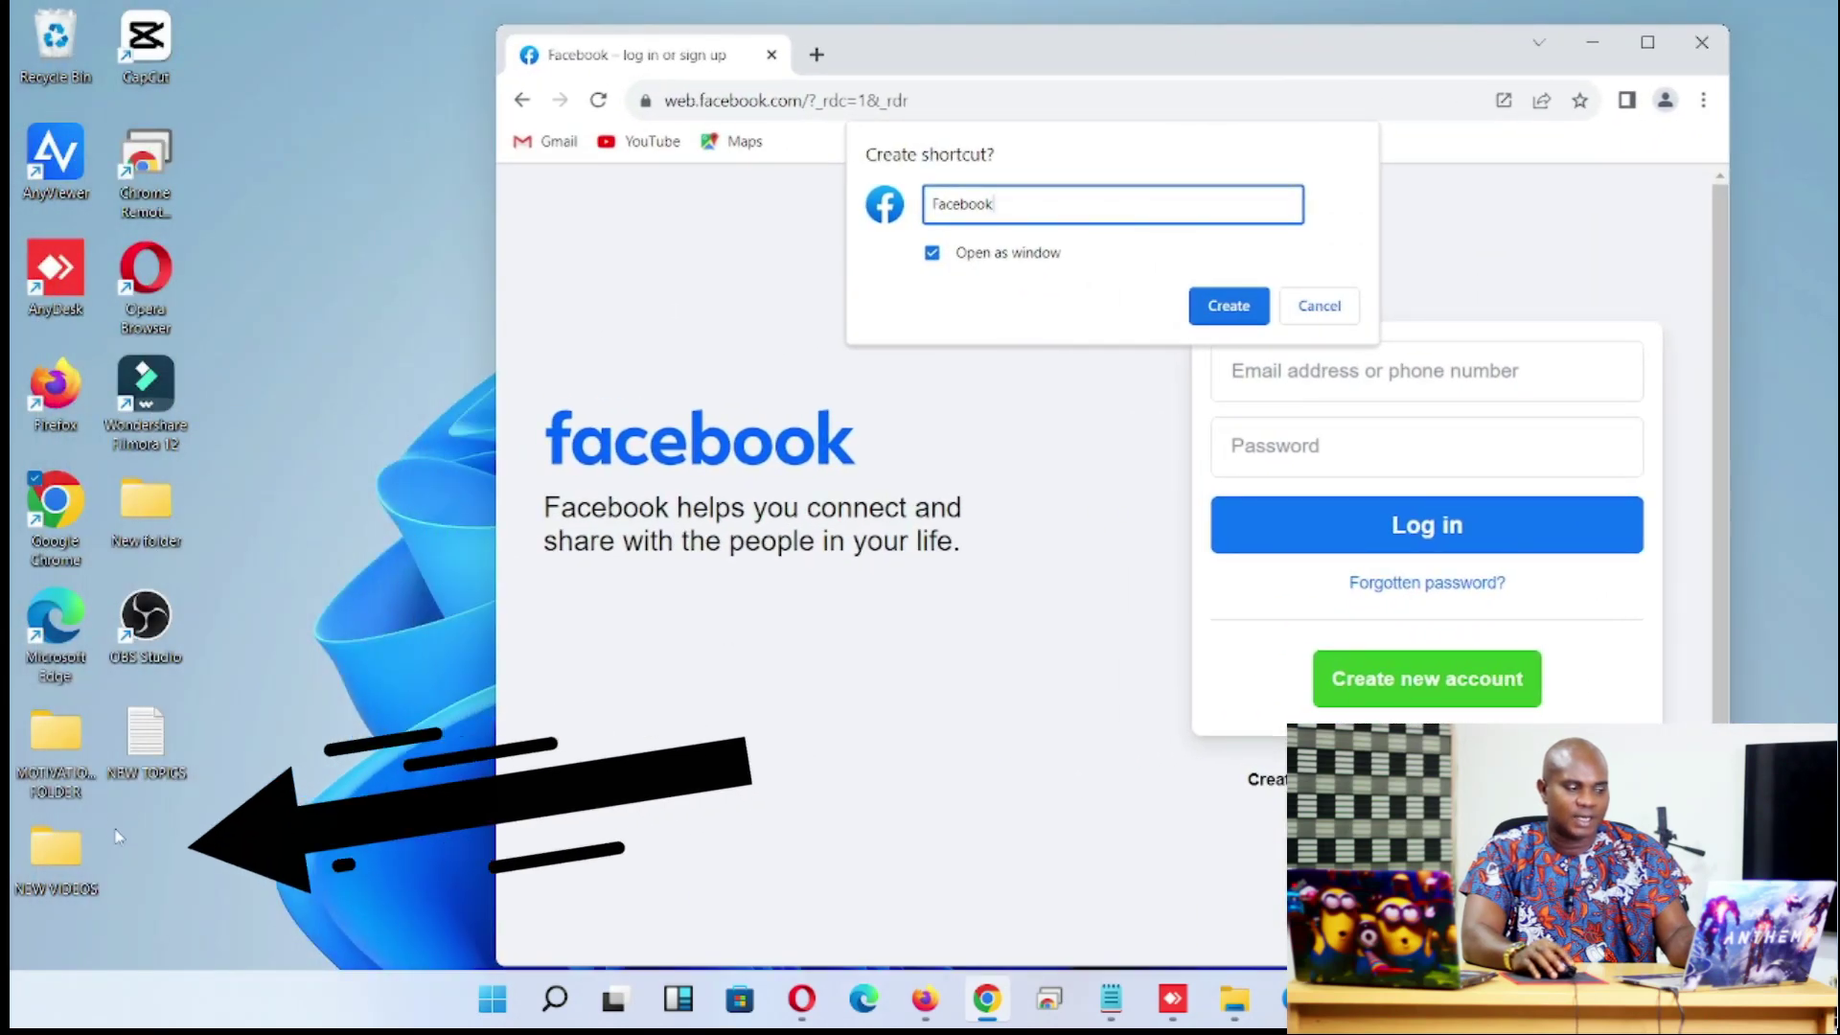
left_click(1223, 307)
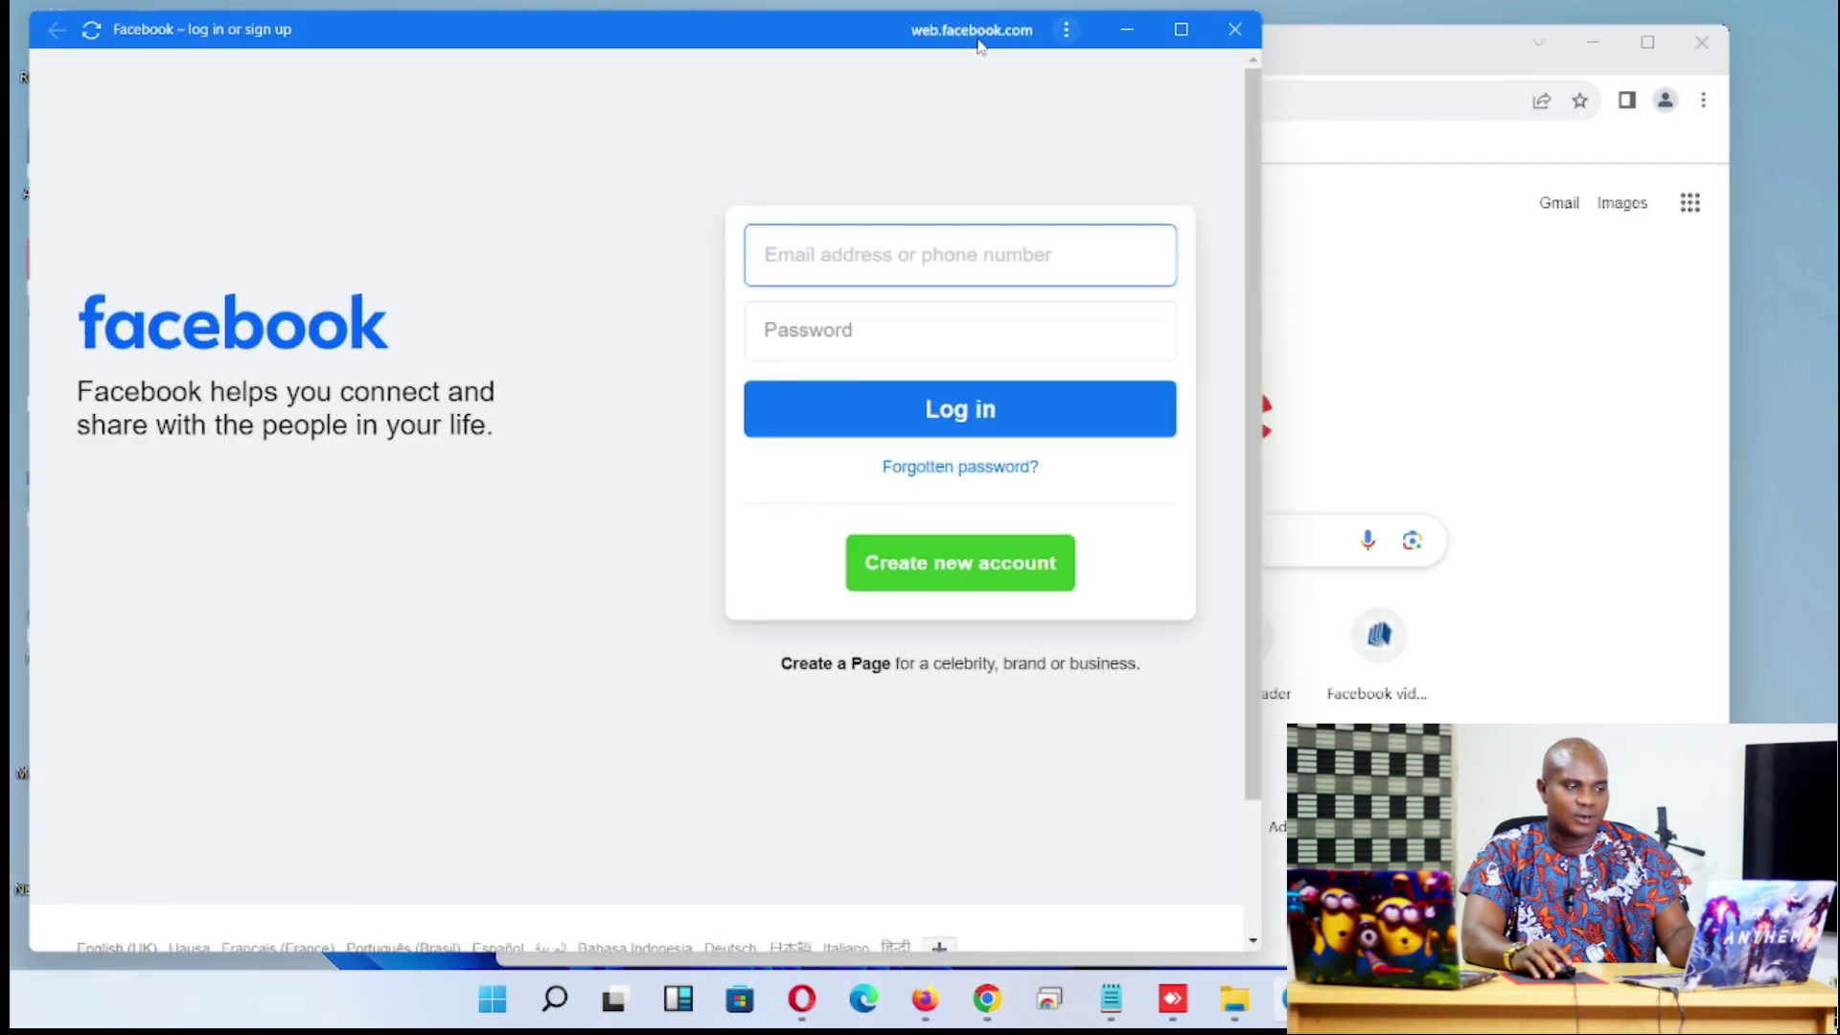
Move the Facebook app window aside to reveal the desktop icons, and close it along with the Chrome window
left_click_drag(829, 43, 1275, 52)
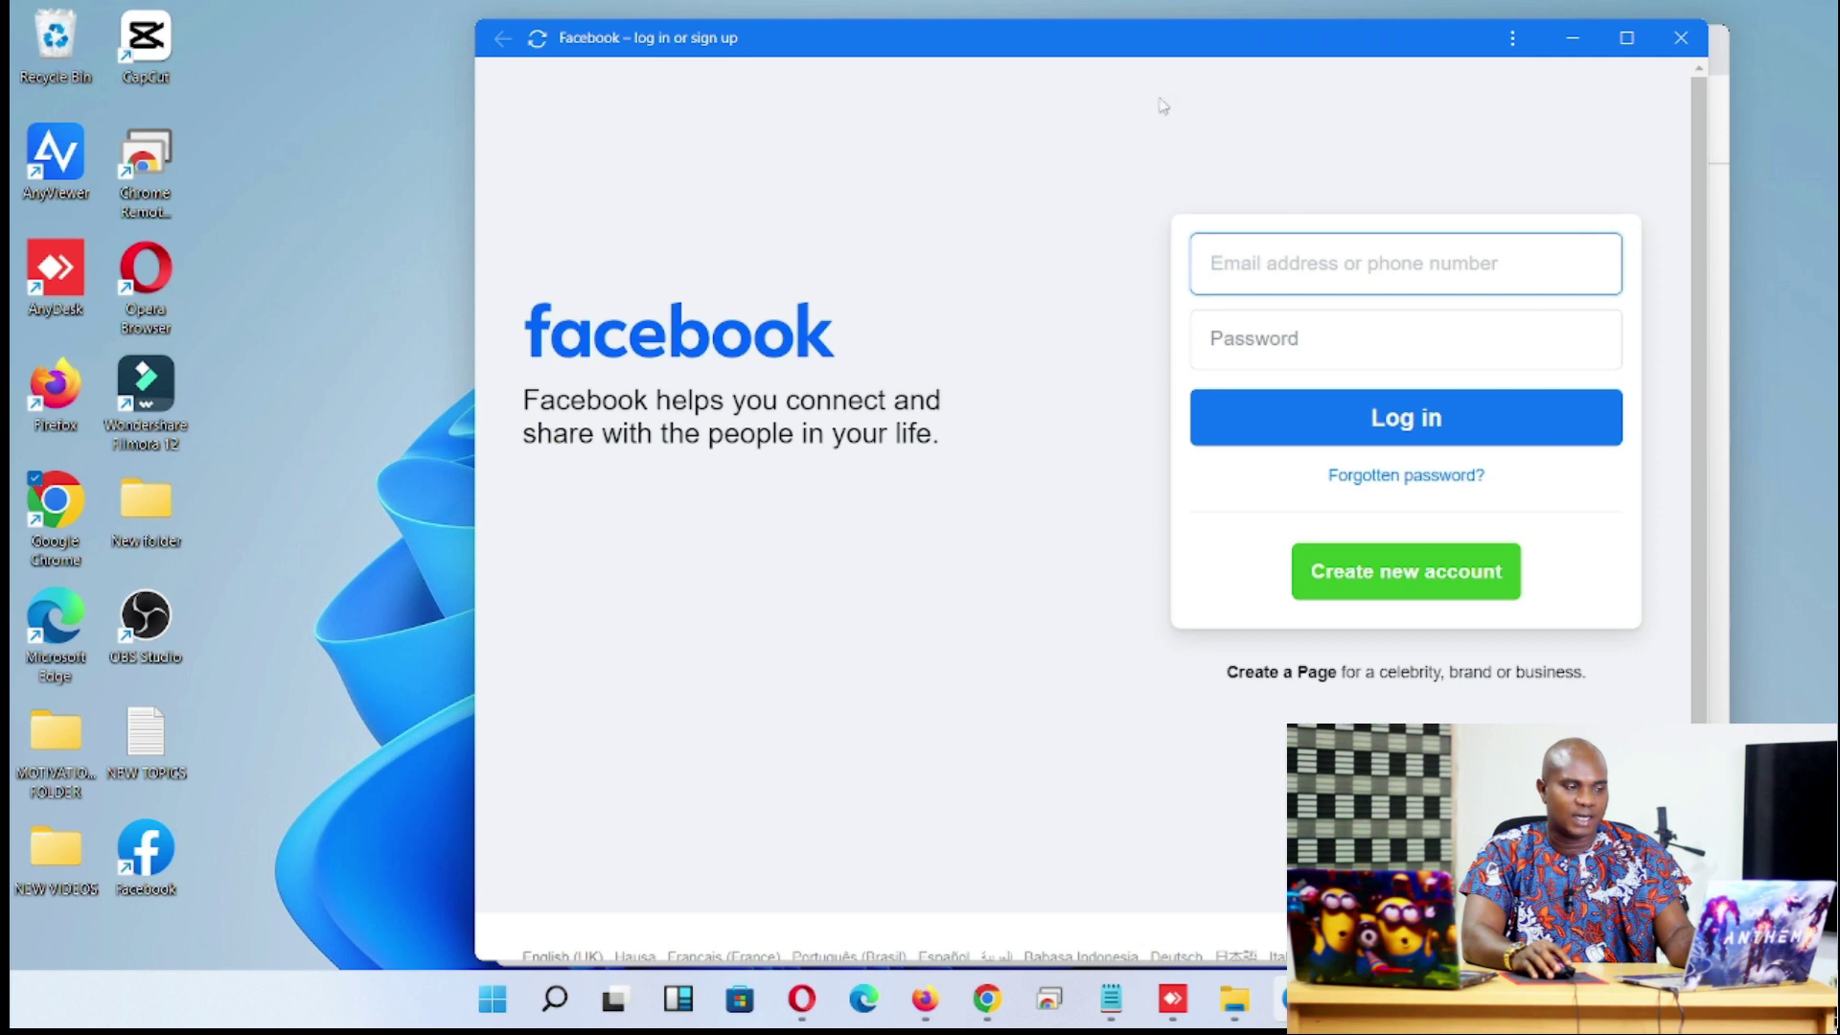
left_click(1676, 39)
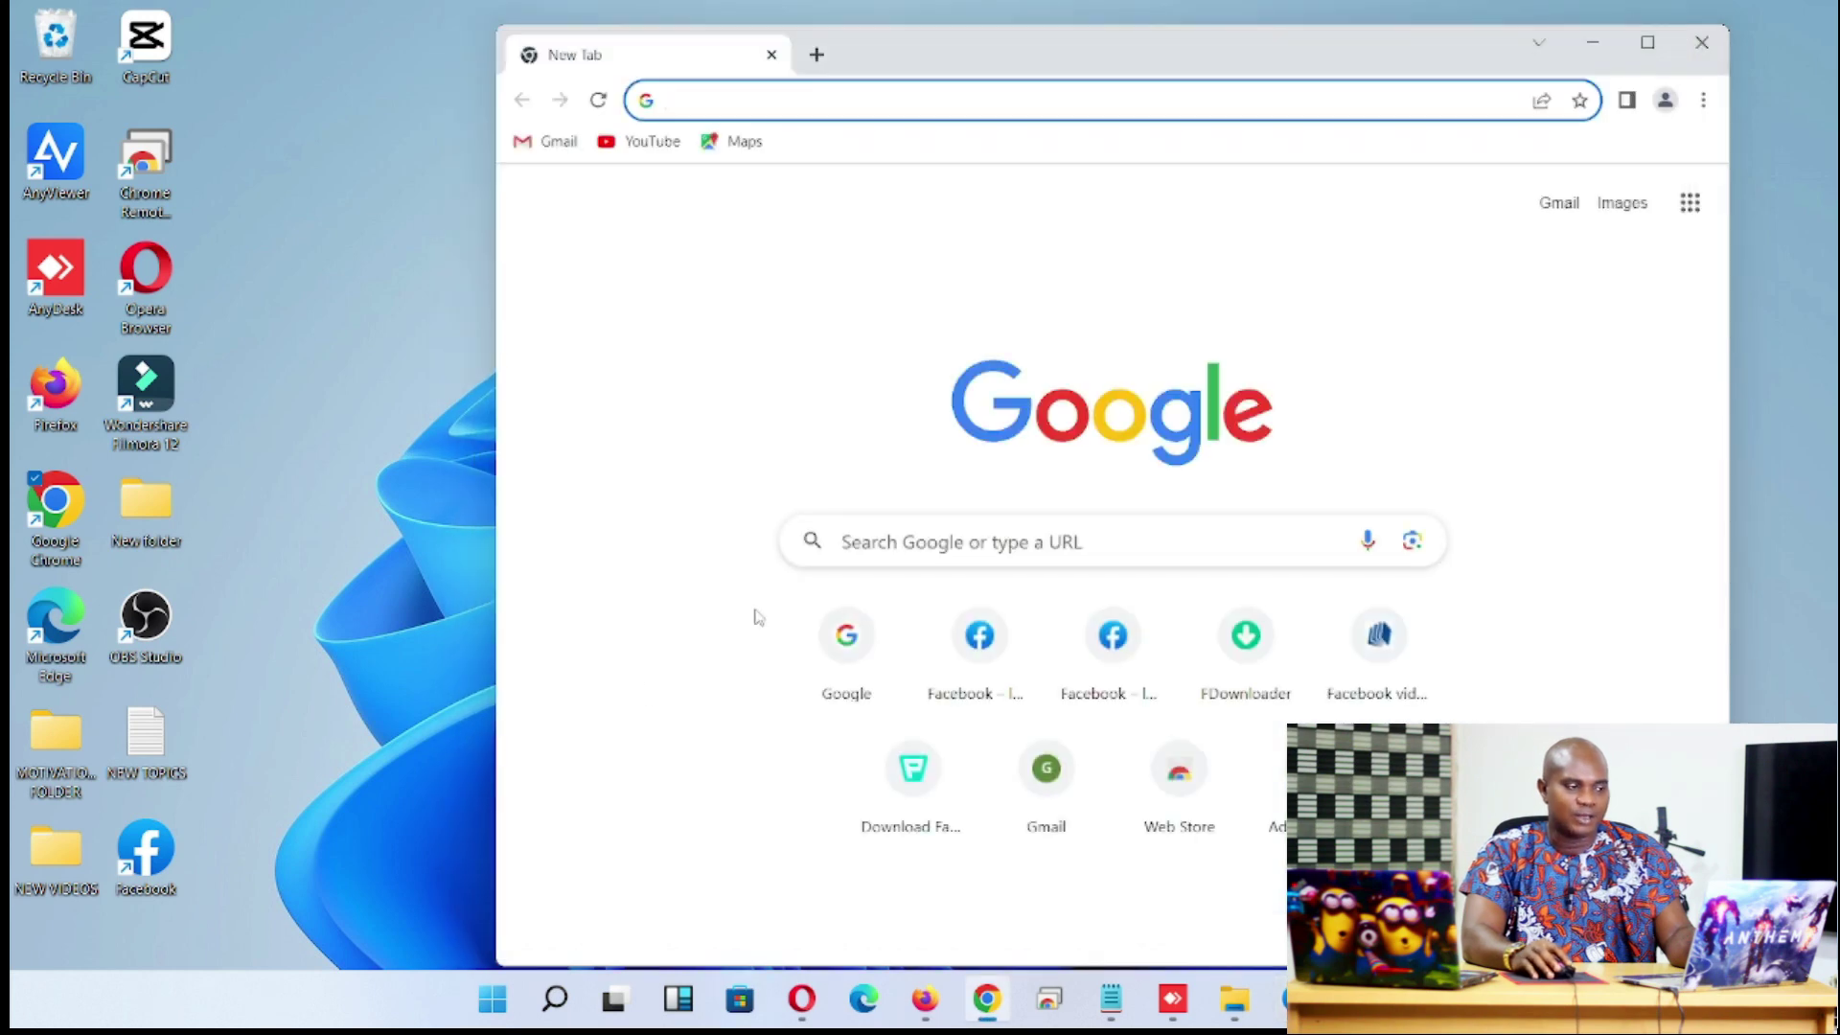
left_click(1690, 49)
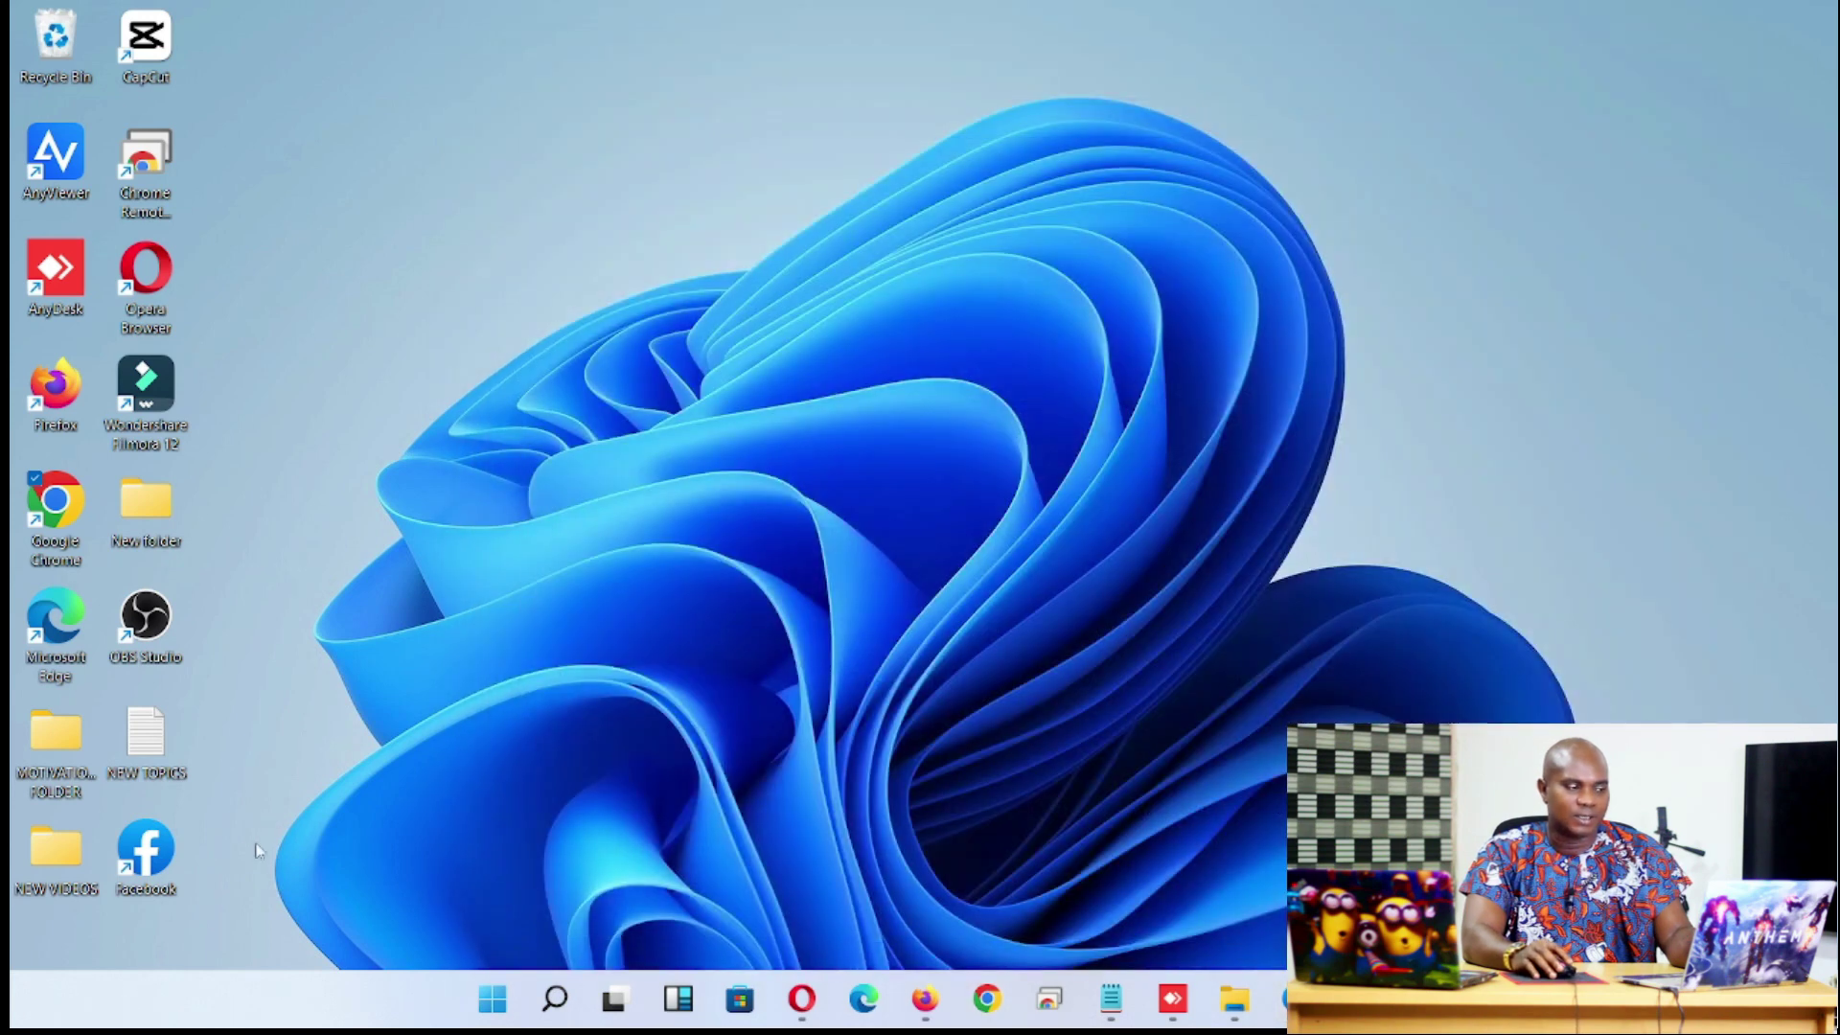
Test the Facebook desktop shortcut by opening it, viewing the app window maximized and closing it
double_click(149, 848)
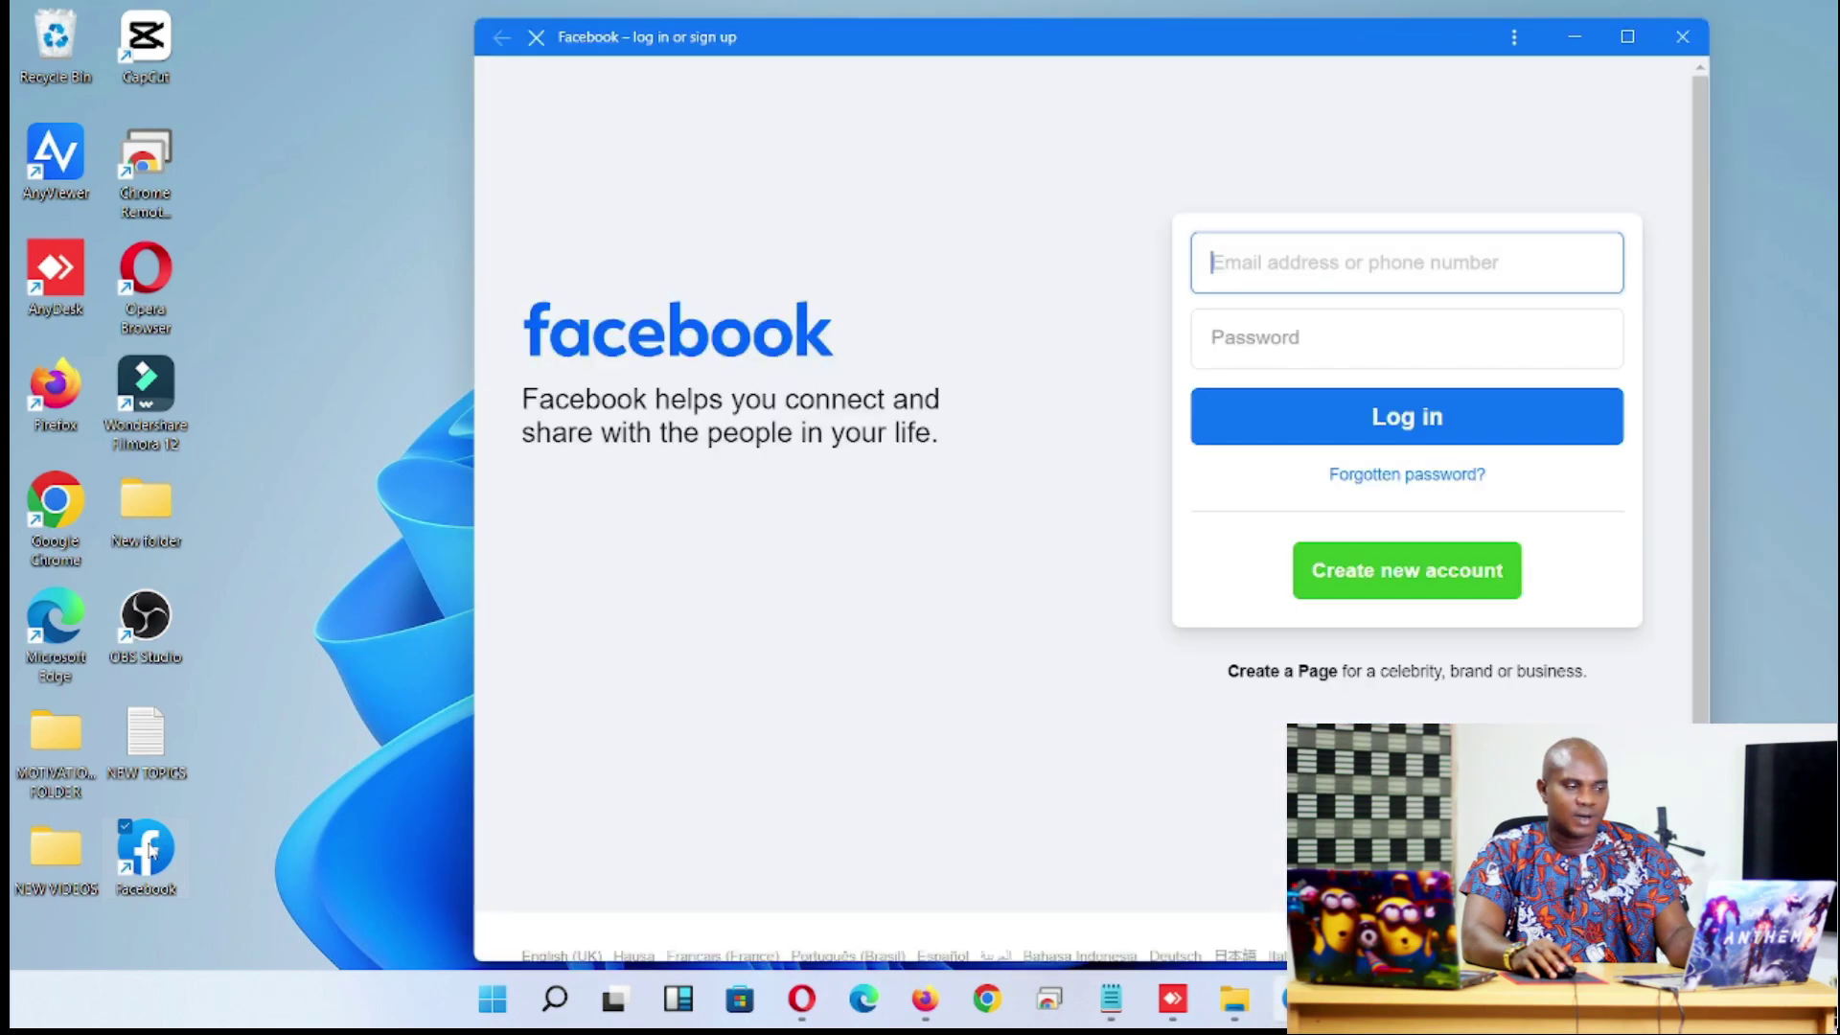
left_click(1626, 38)
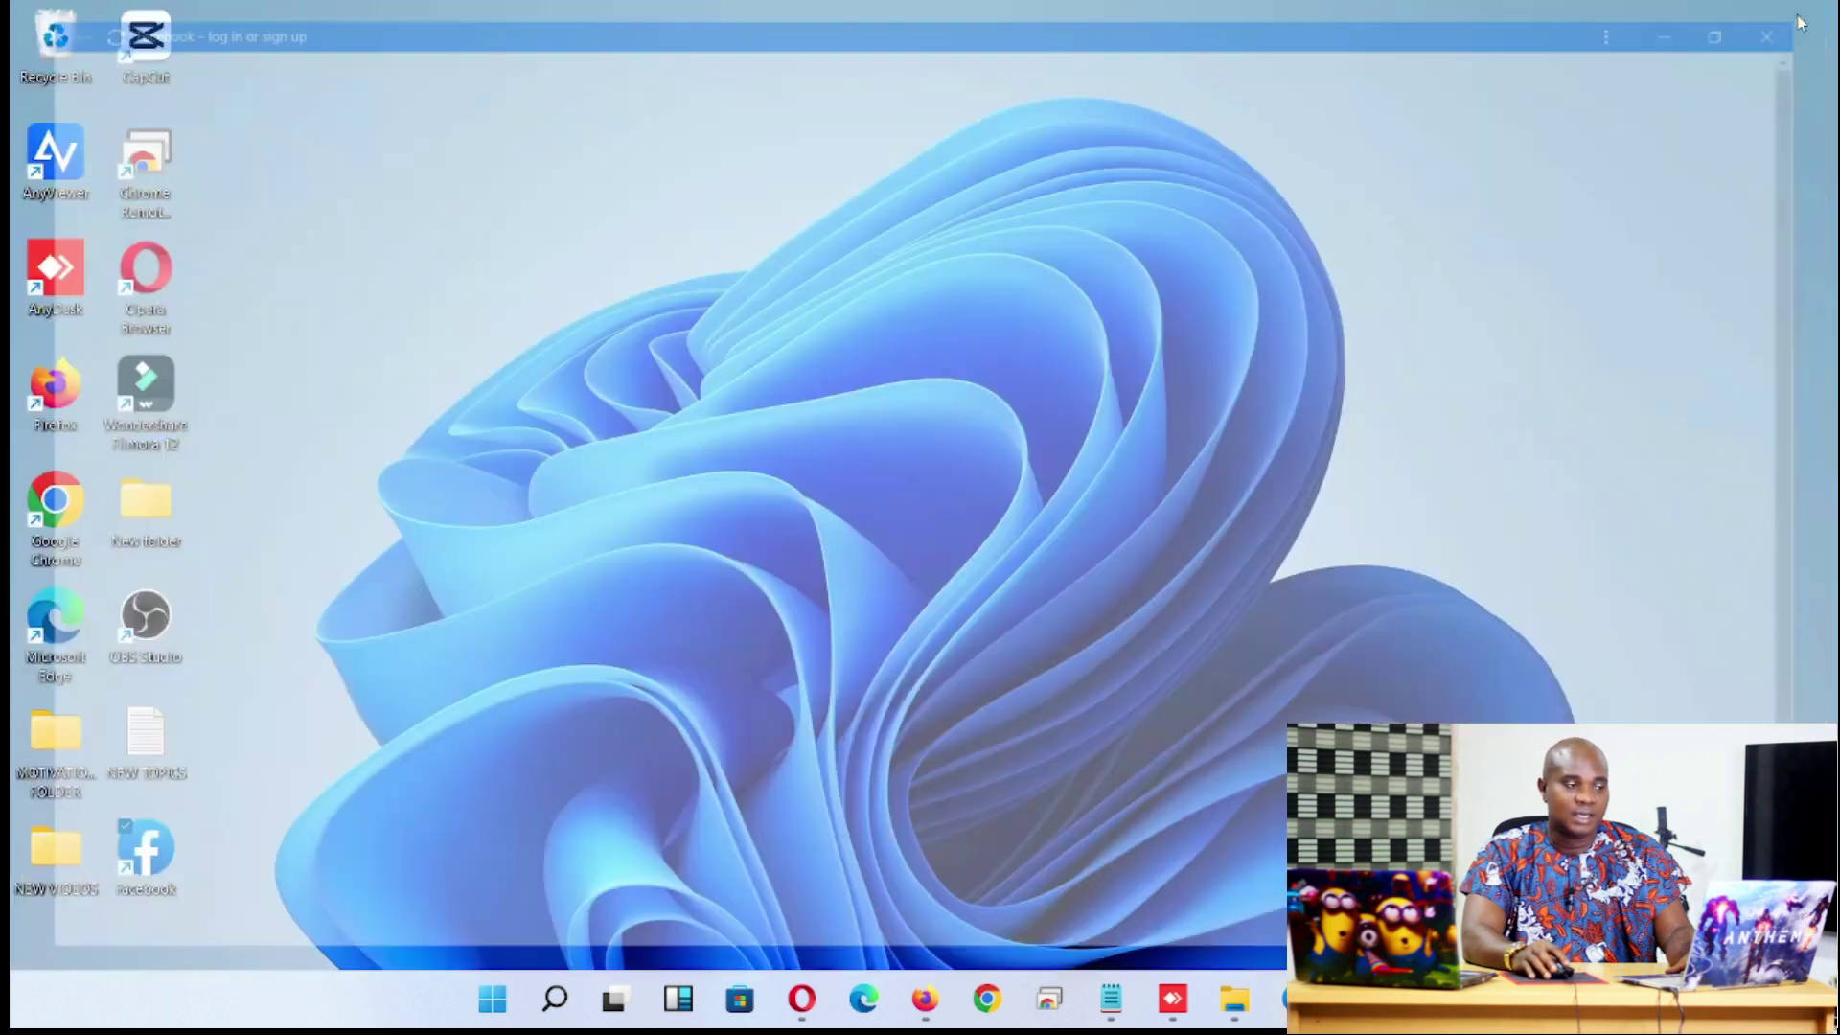
left_click(1806, 16)
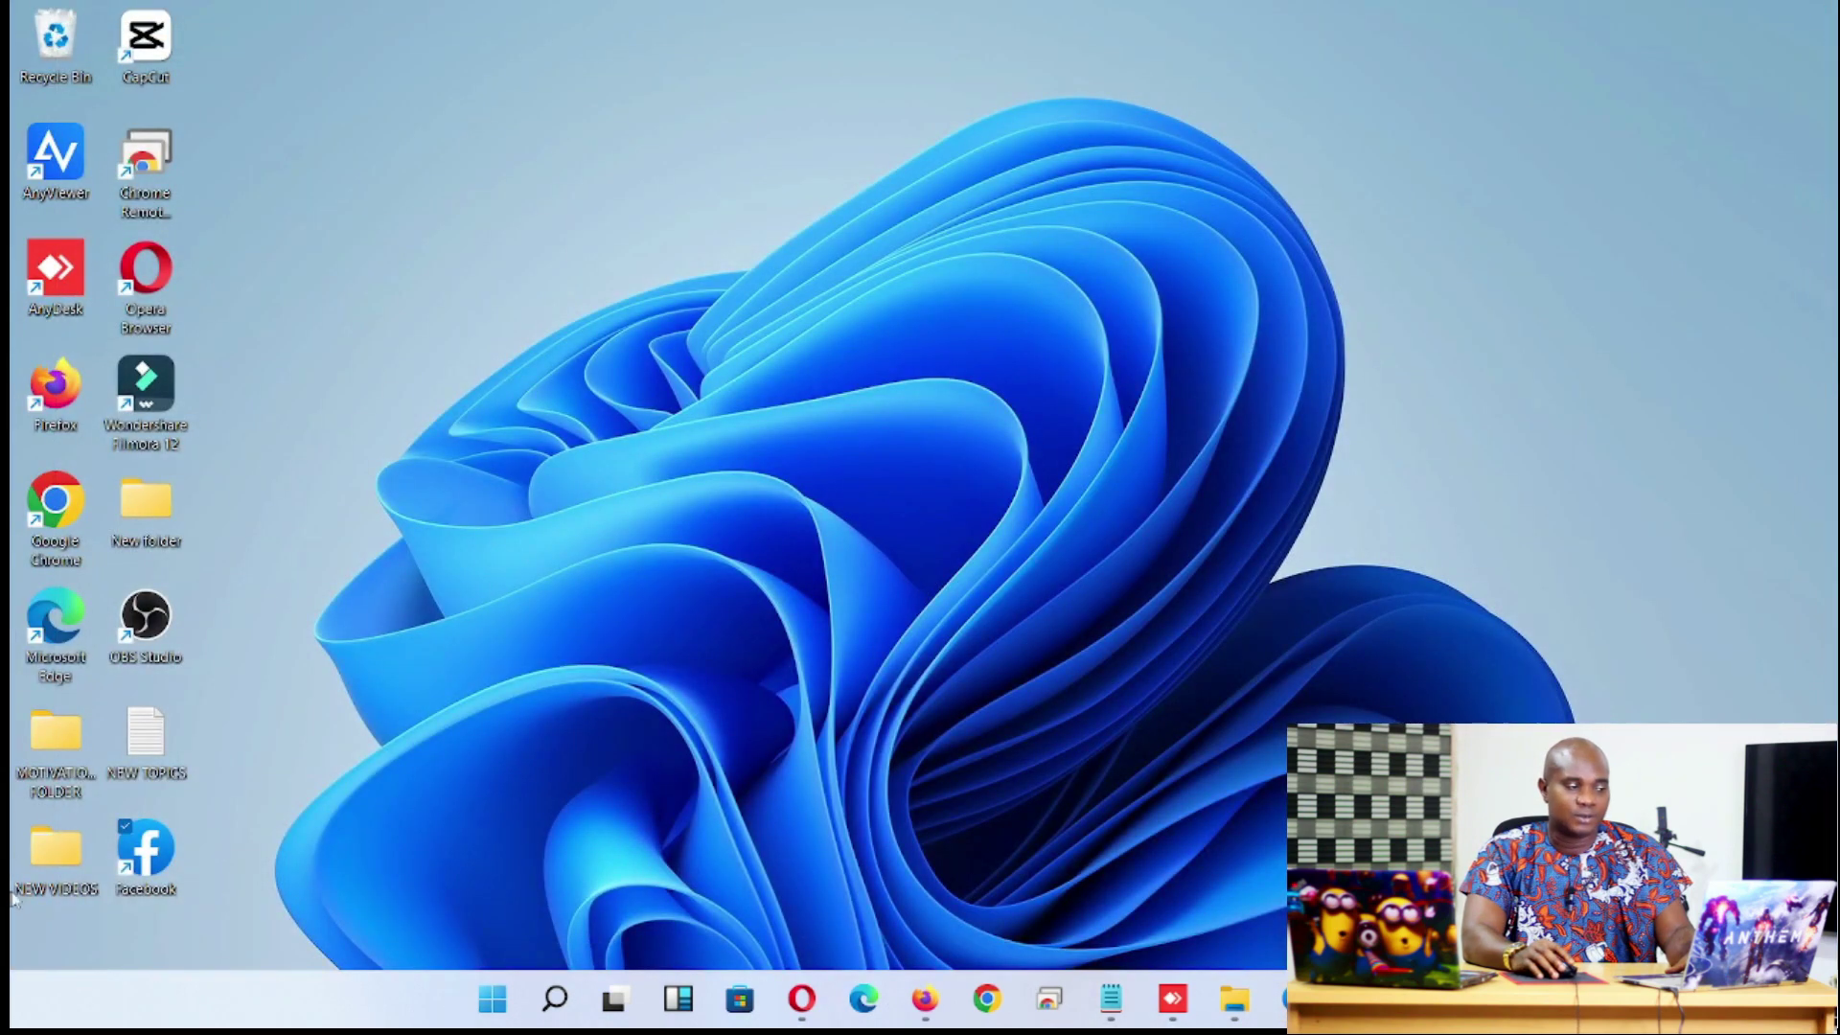
Open a maximized Google Chrome window, go to zenithbank.com and accept the updated terms and policies
double_click(55, 499)
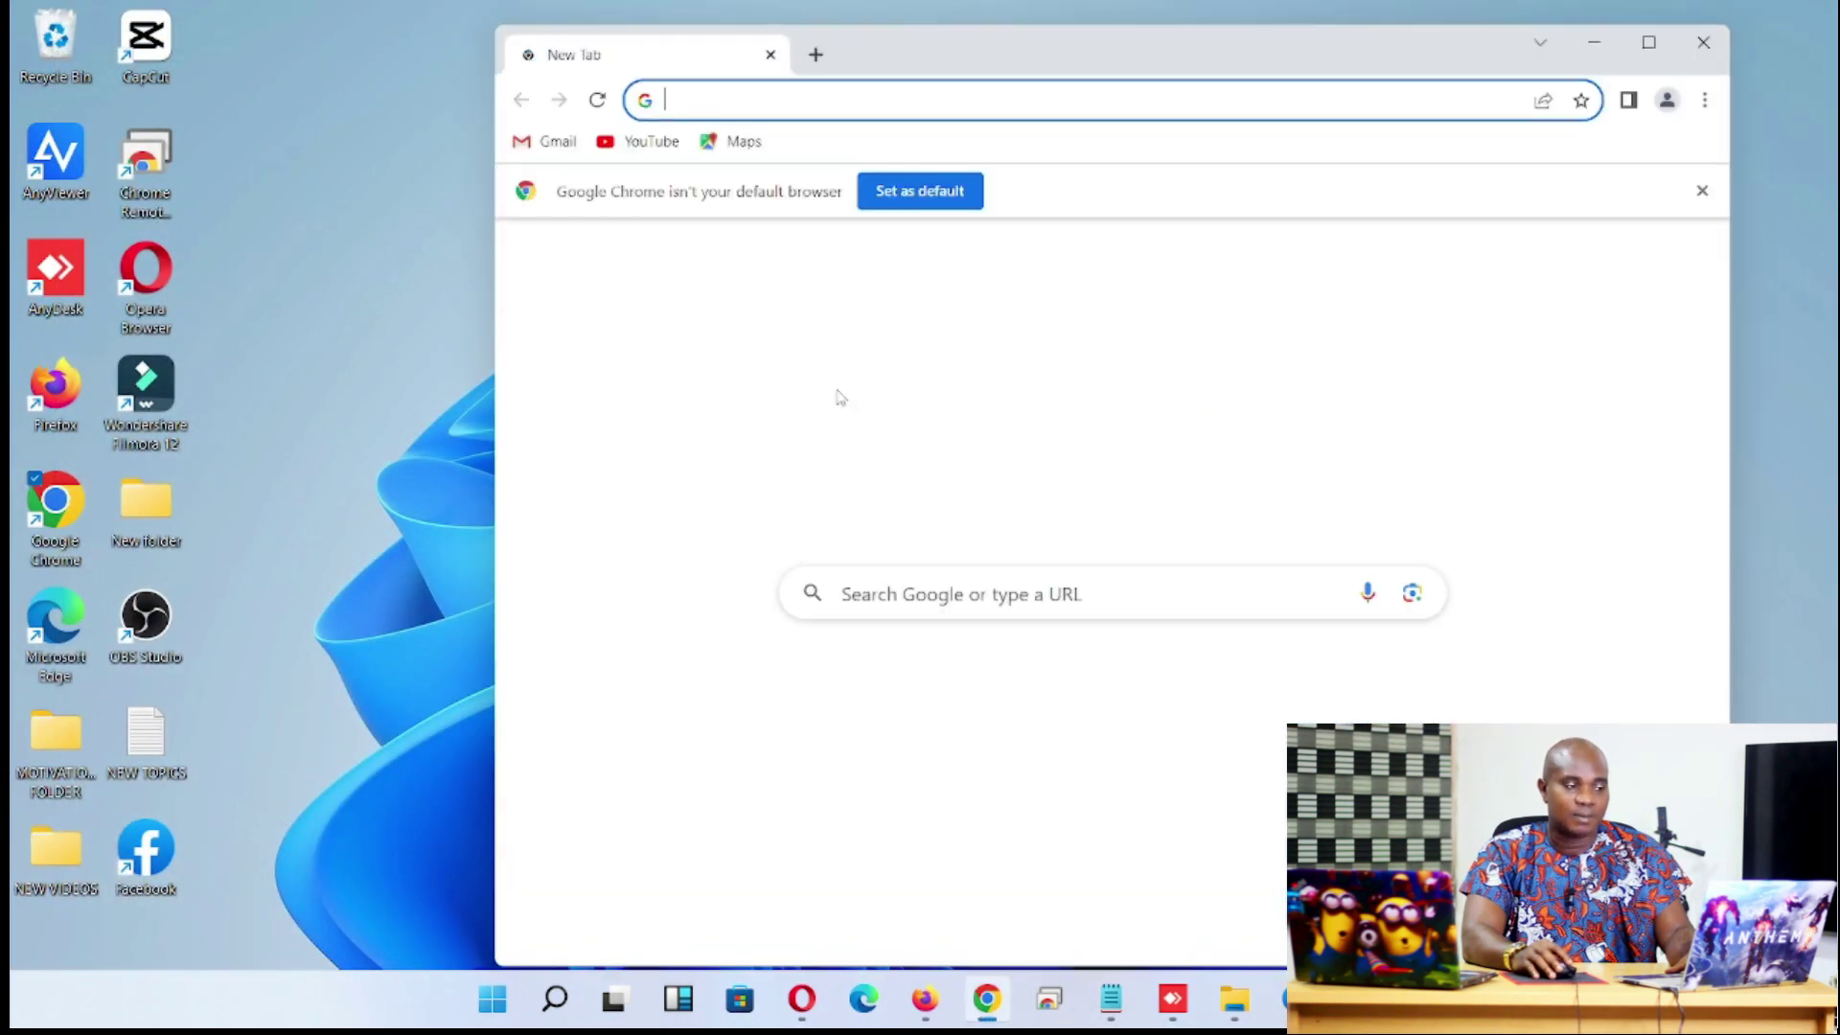
left_click(1648, 43)
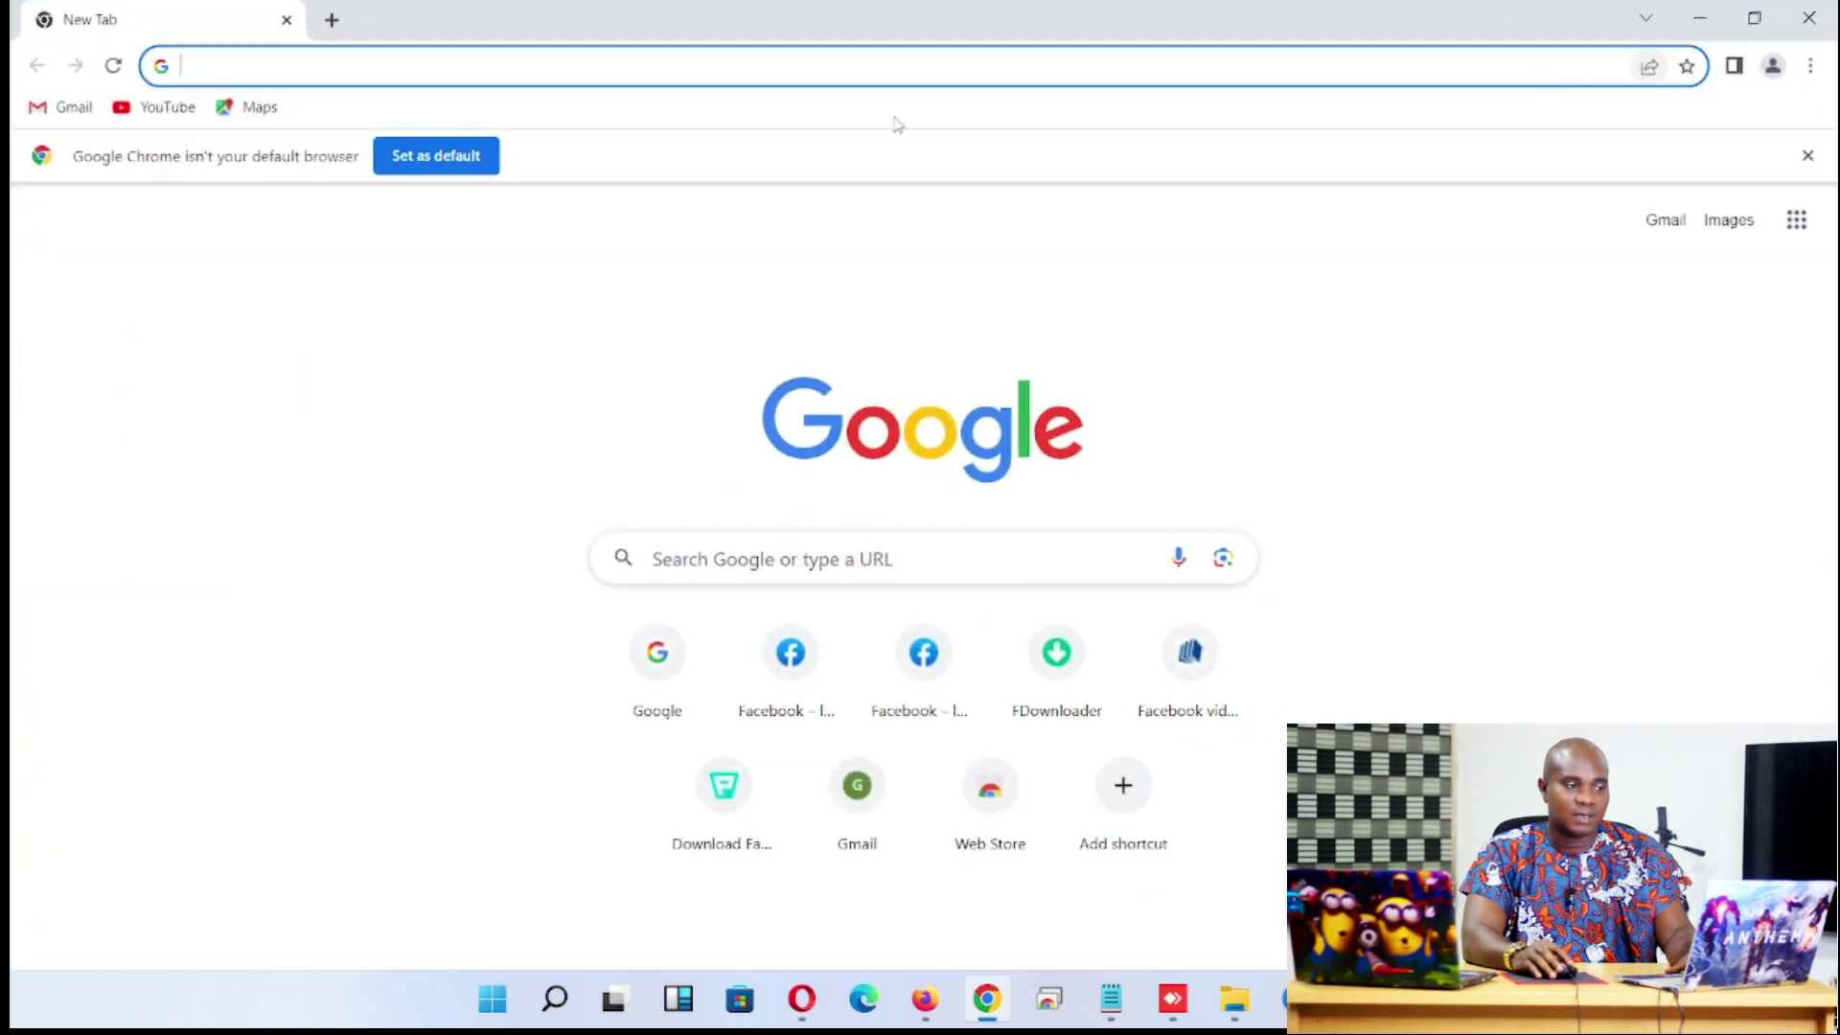
left_click(894, 77)
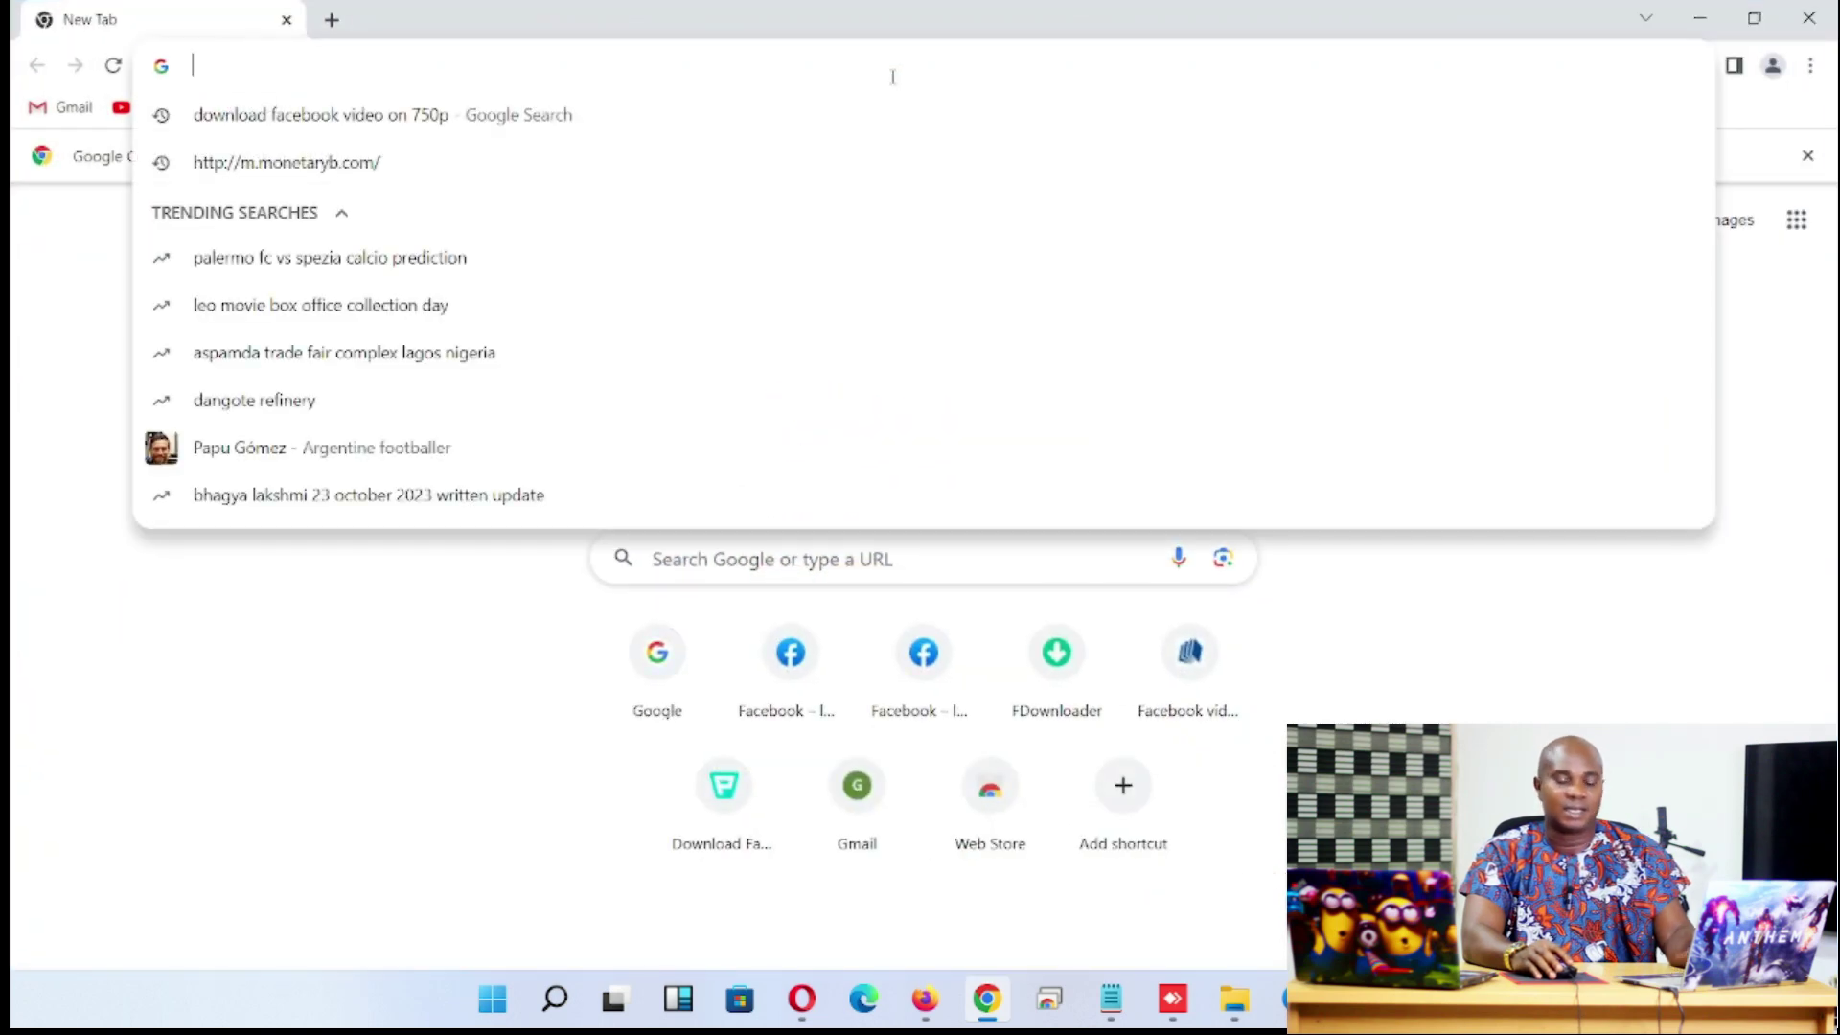
type("ze")
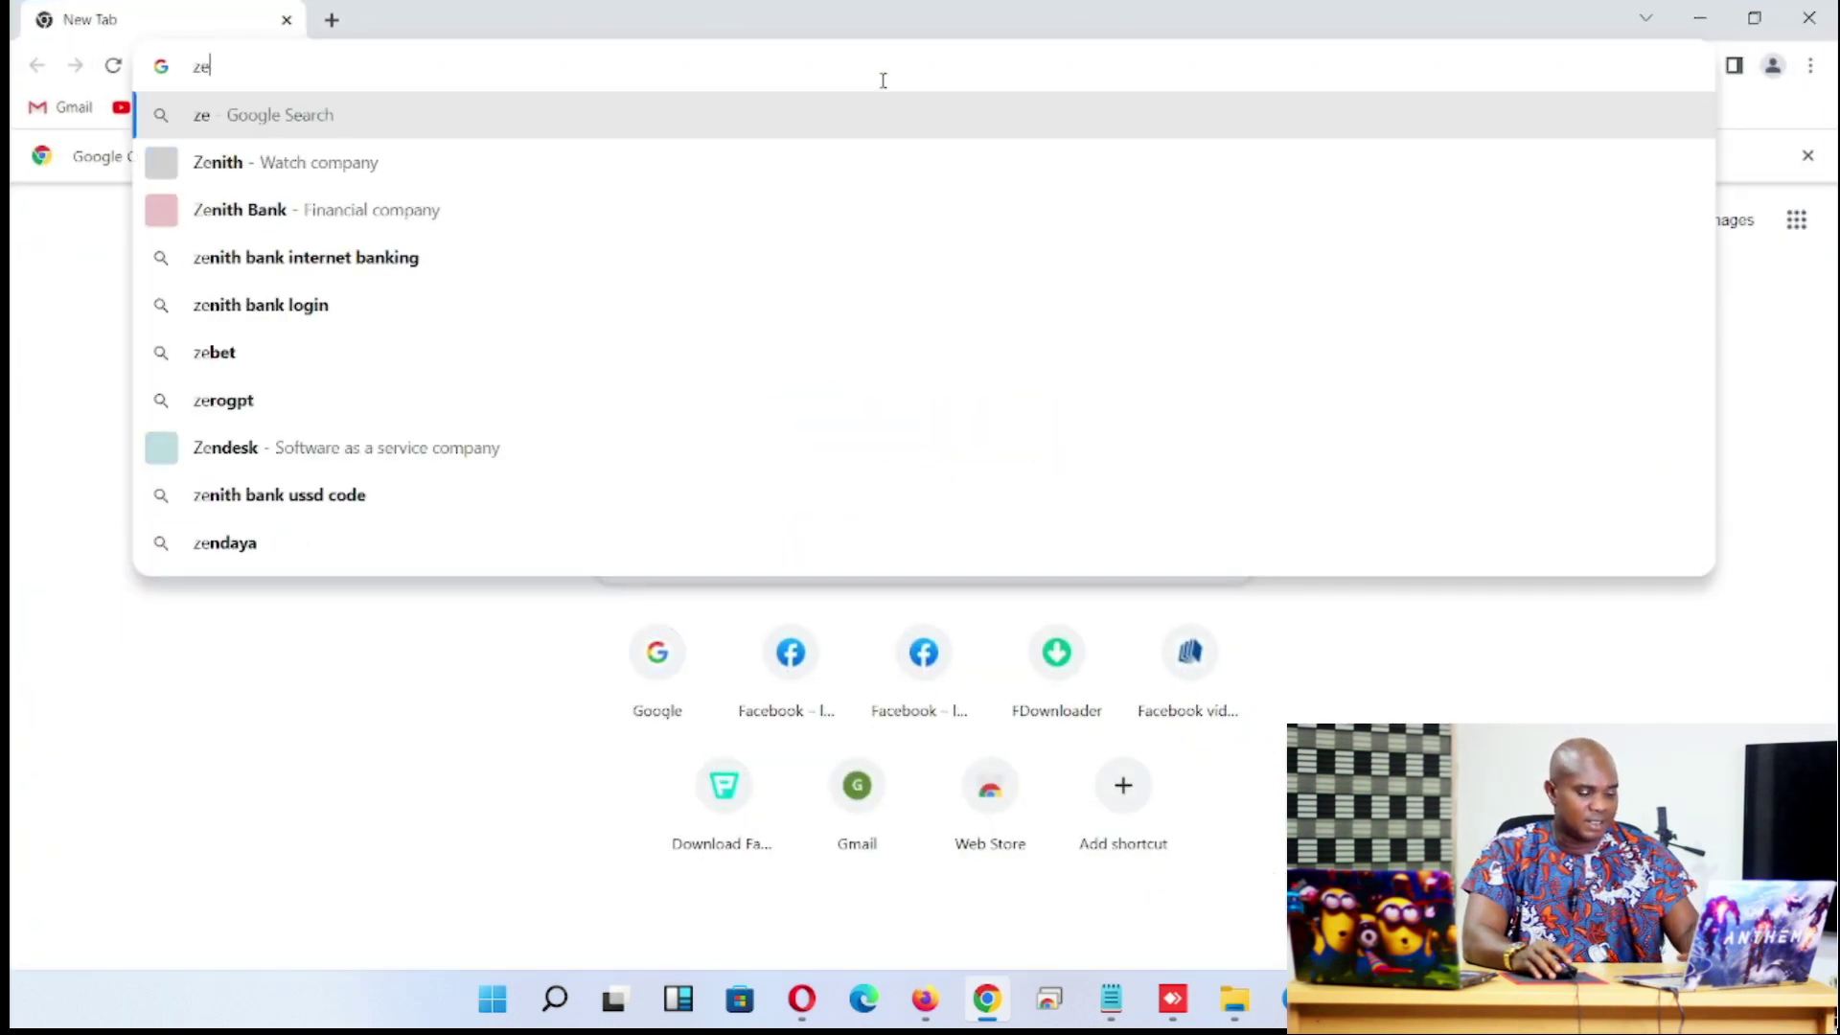
type("nith")
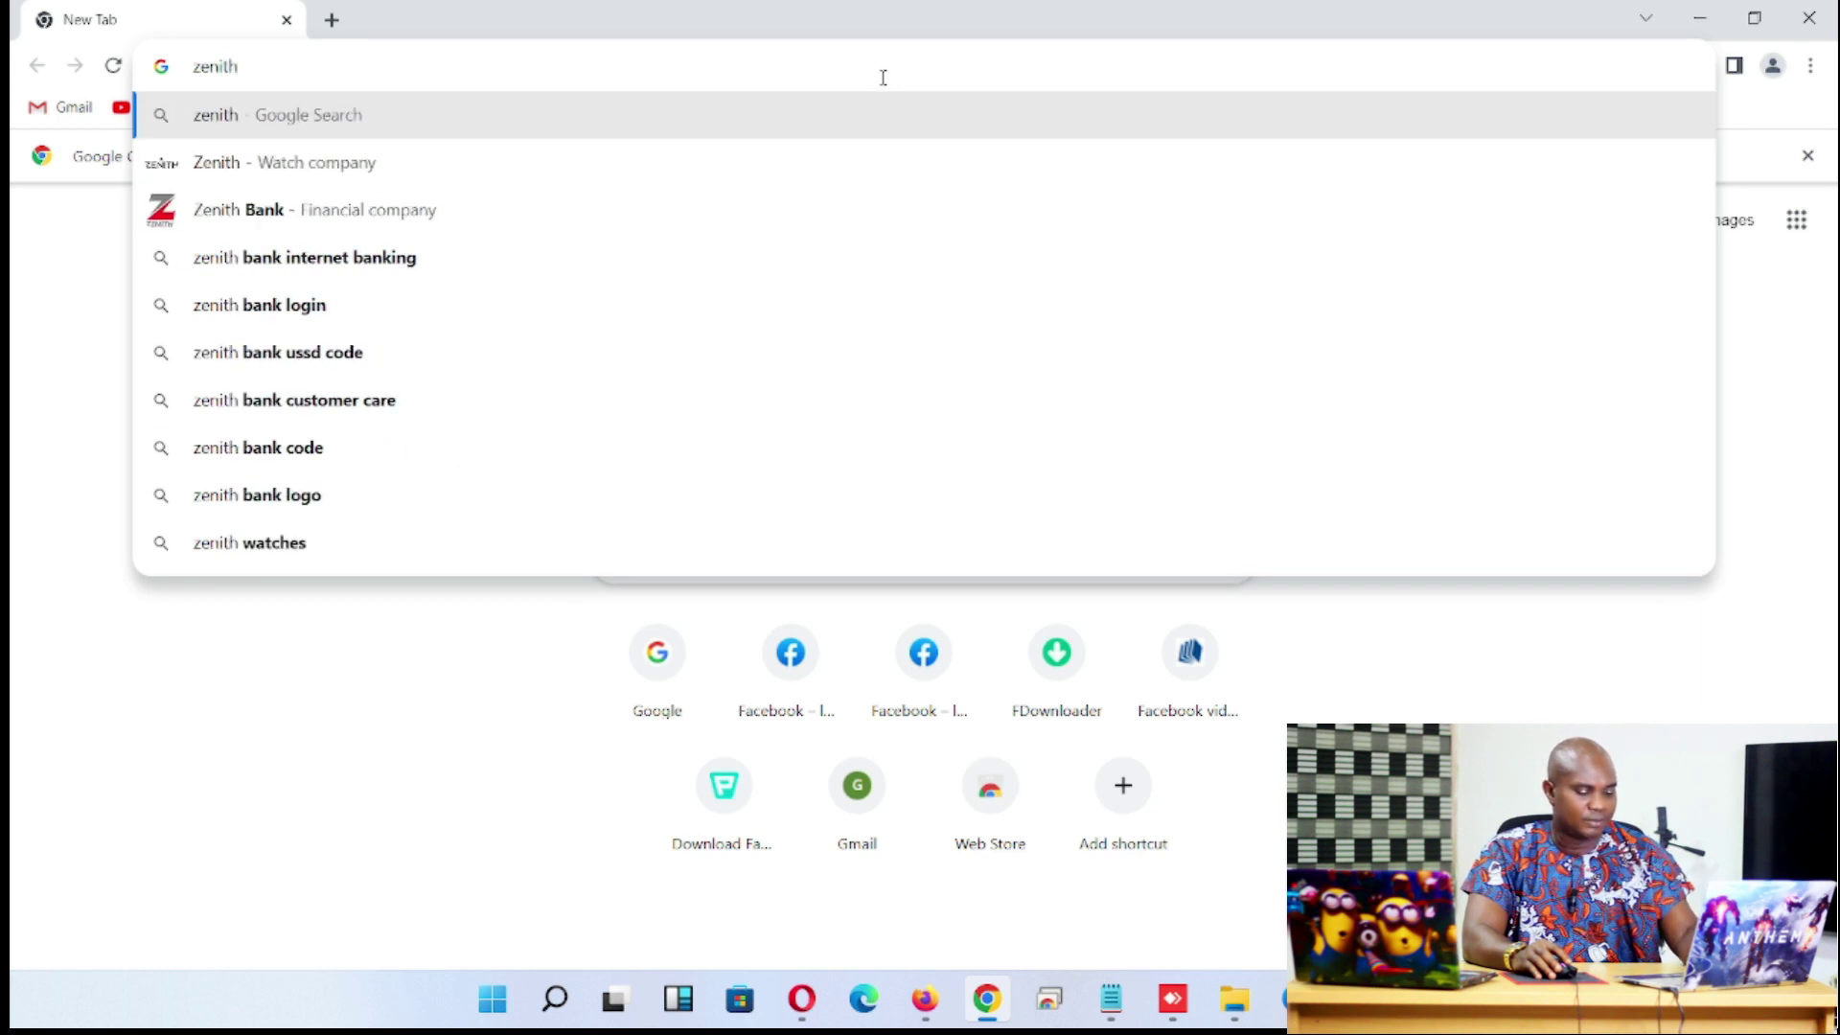
type("bank")
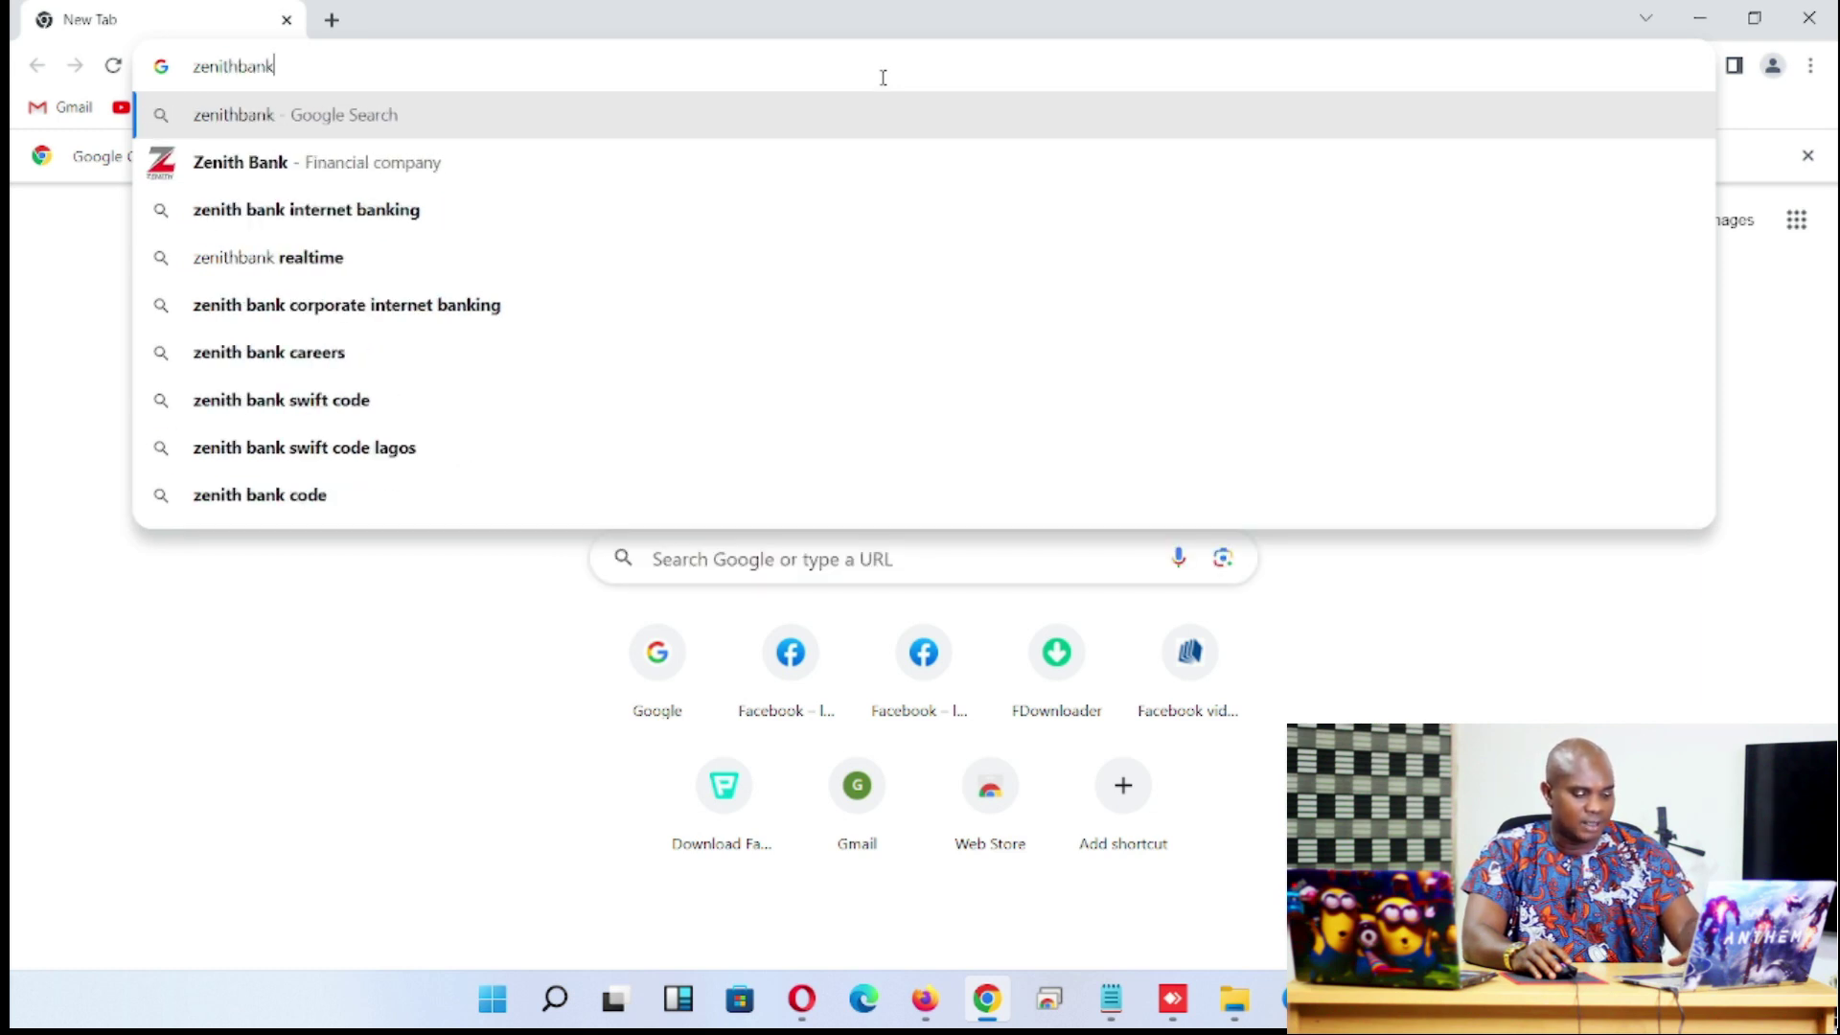
type(".com")
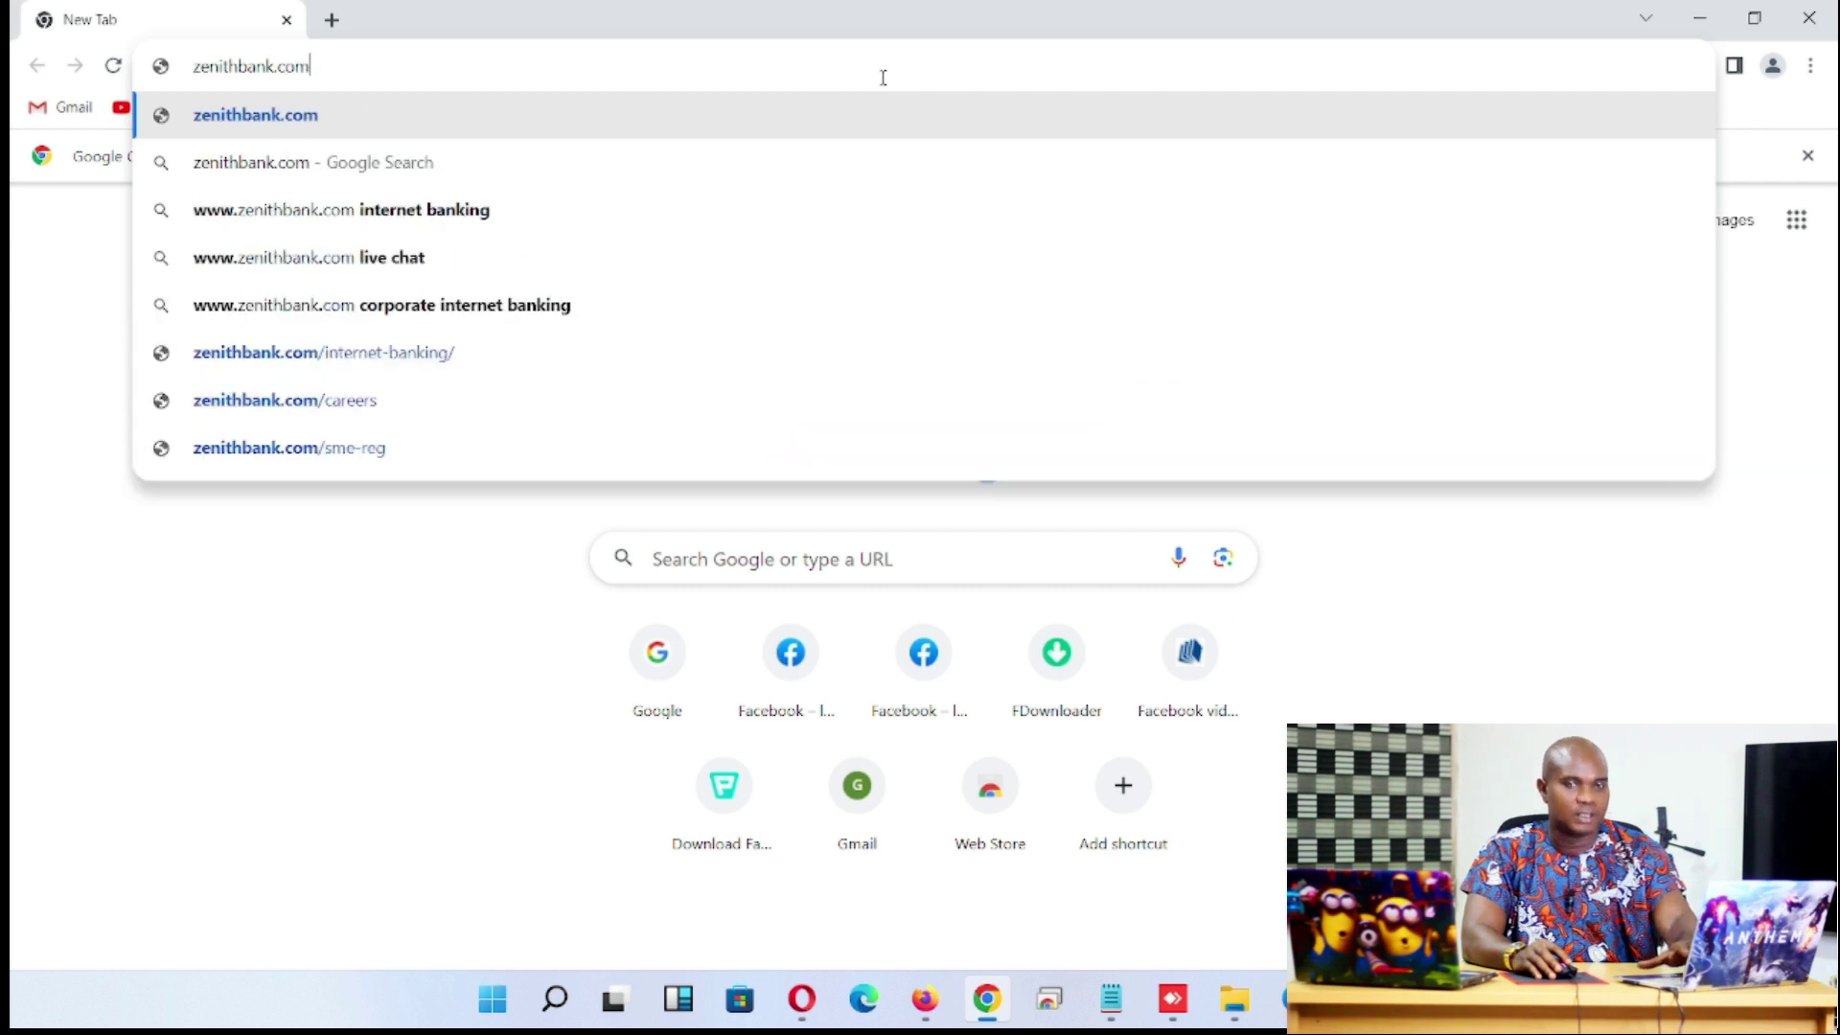
key("Return")
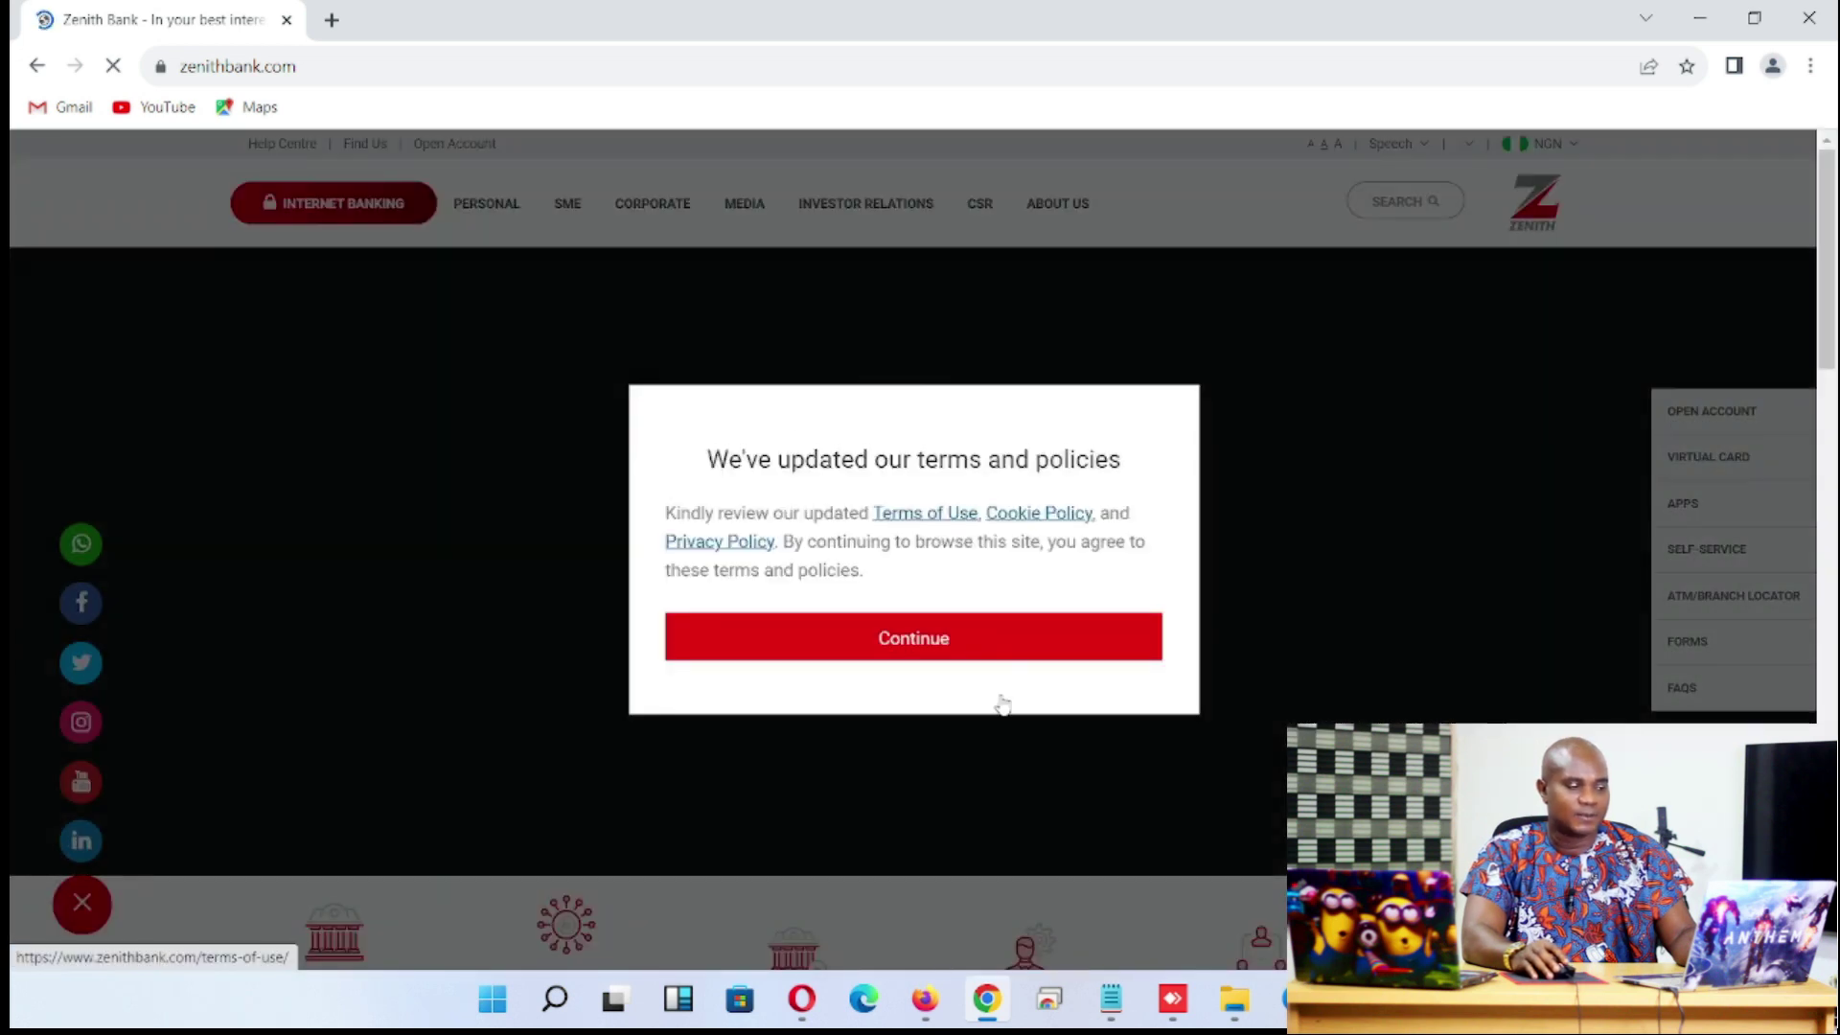
left_click(925, 636)
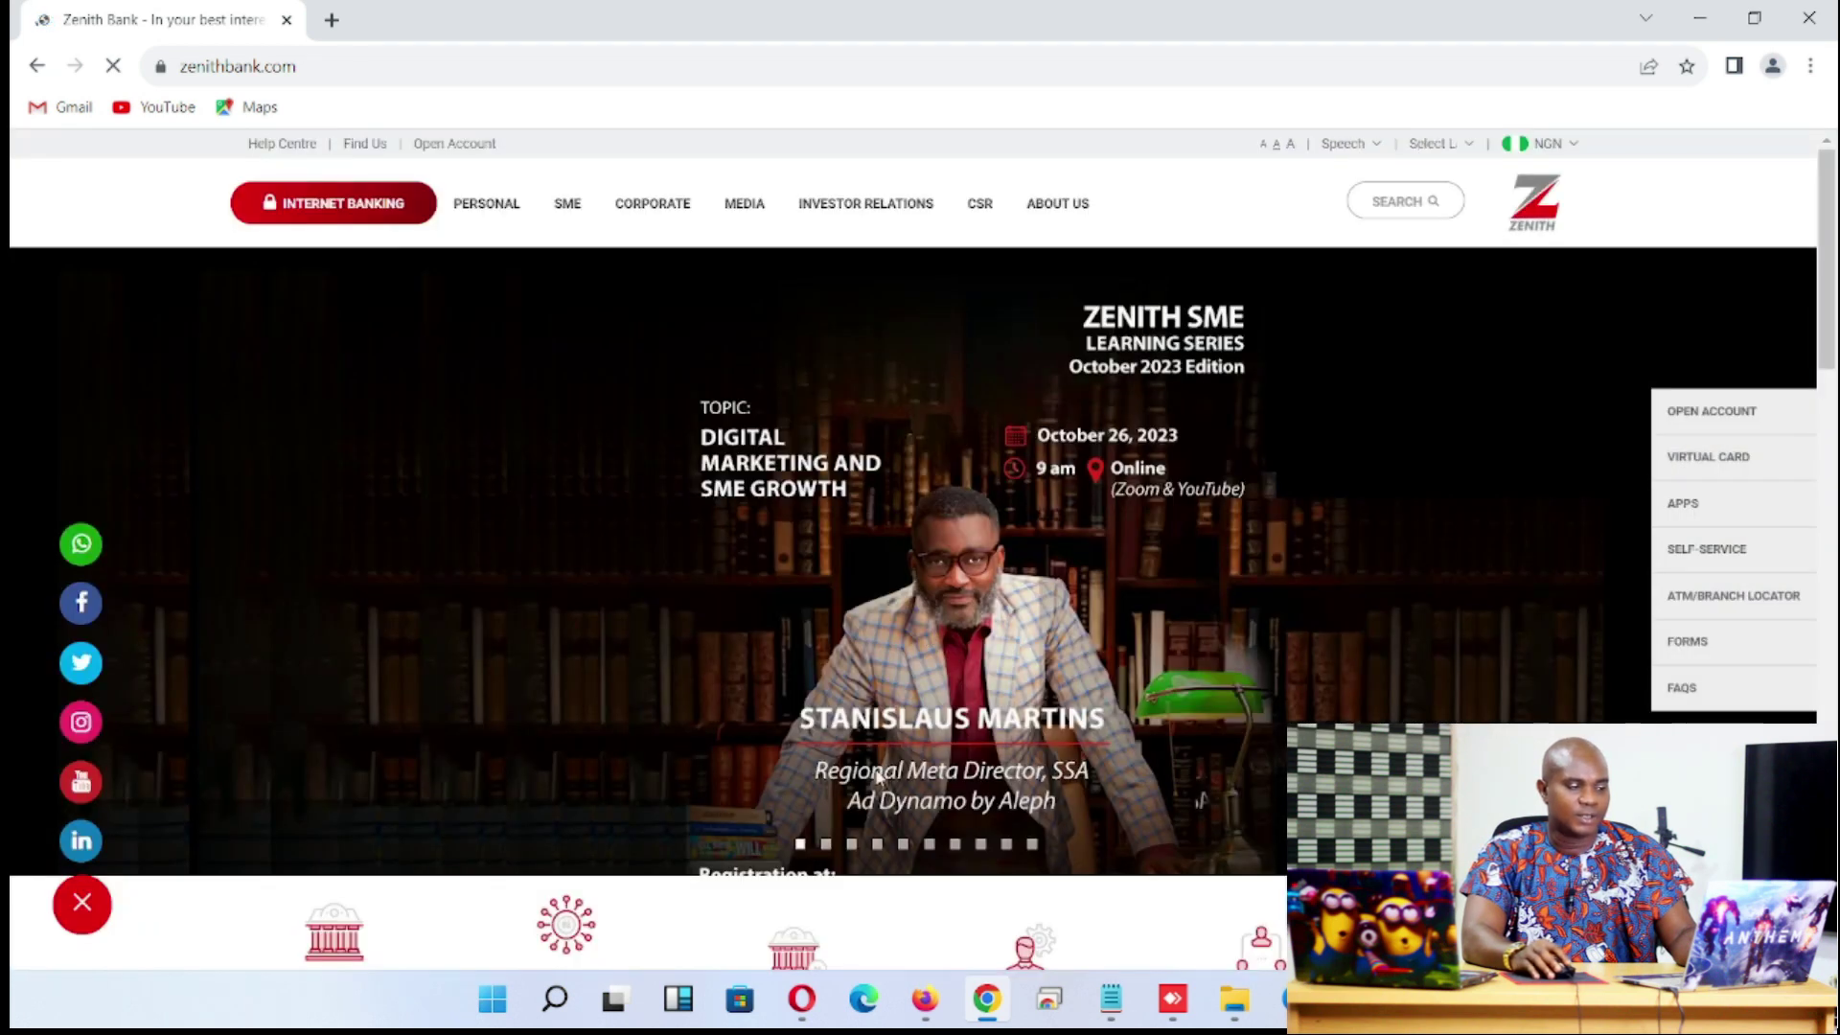
Create the shortcut "Zenith Bank - In your best interest" with Open as window enabled, keeping the desktop icons in view, and close its app window
left_click(1811, 73)
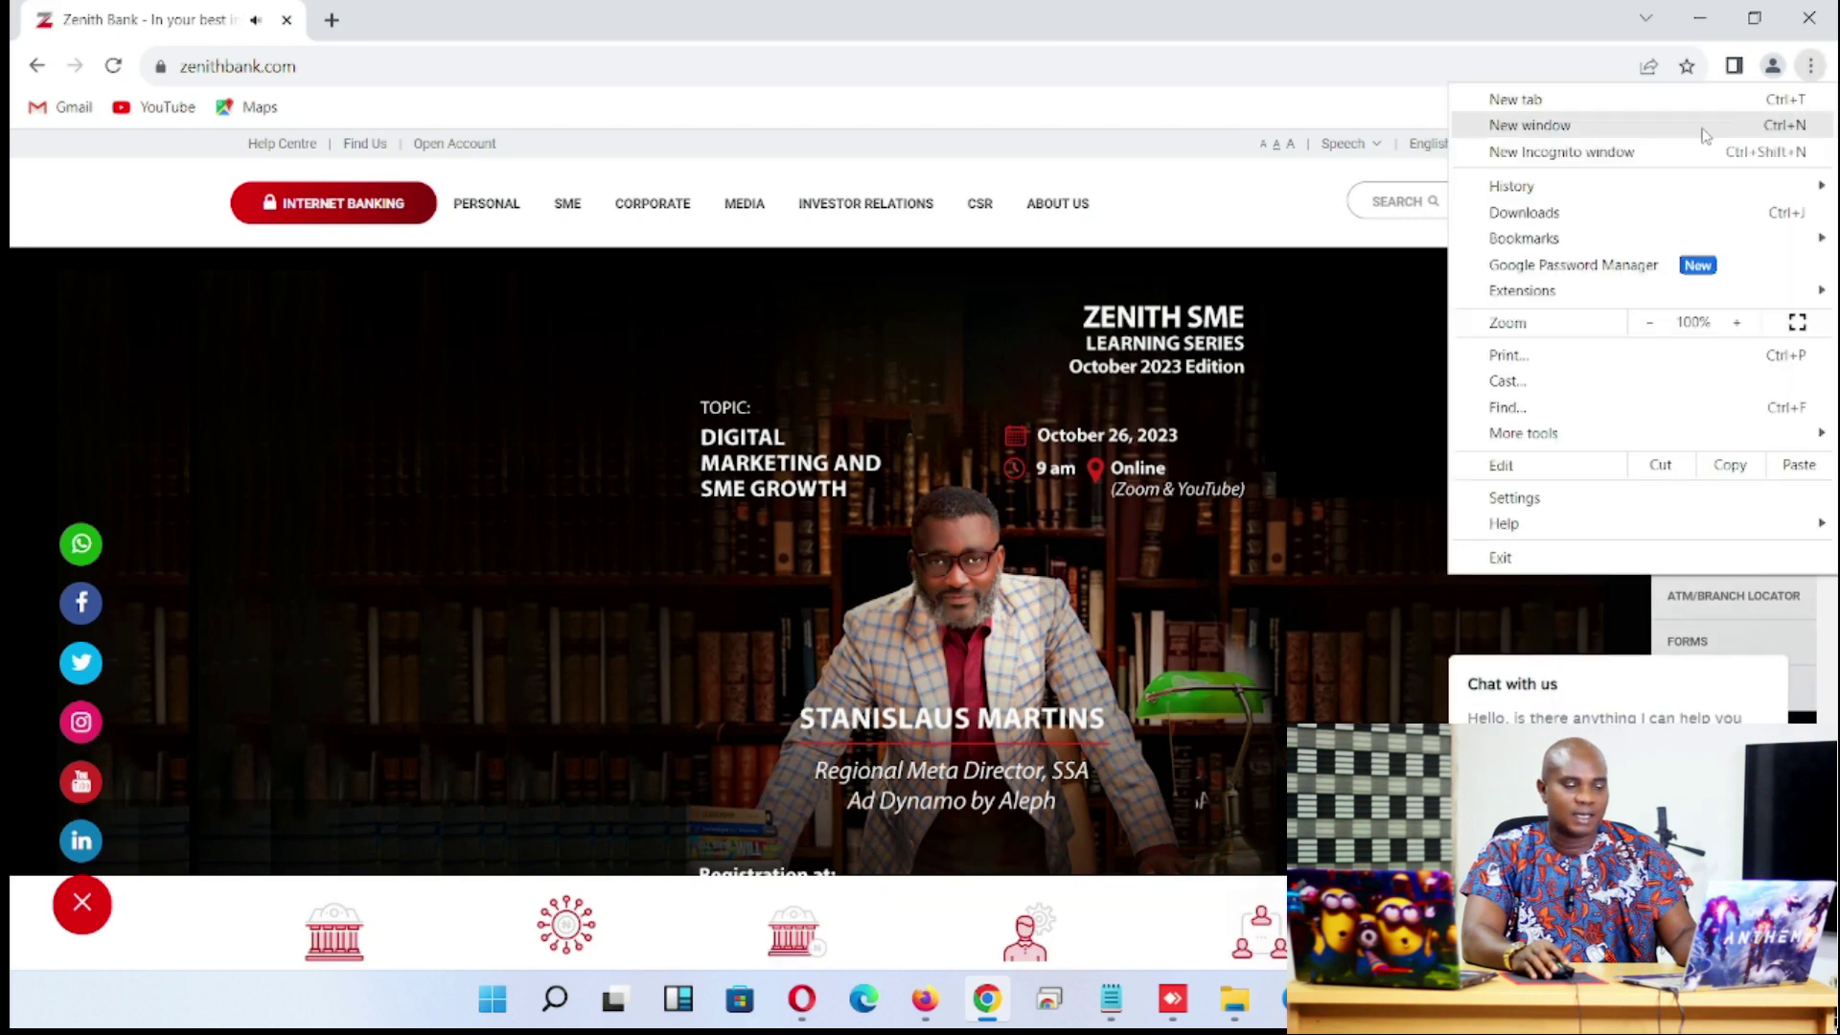
mouse_move(1564, 247)
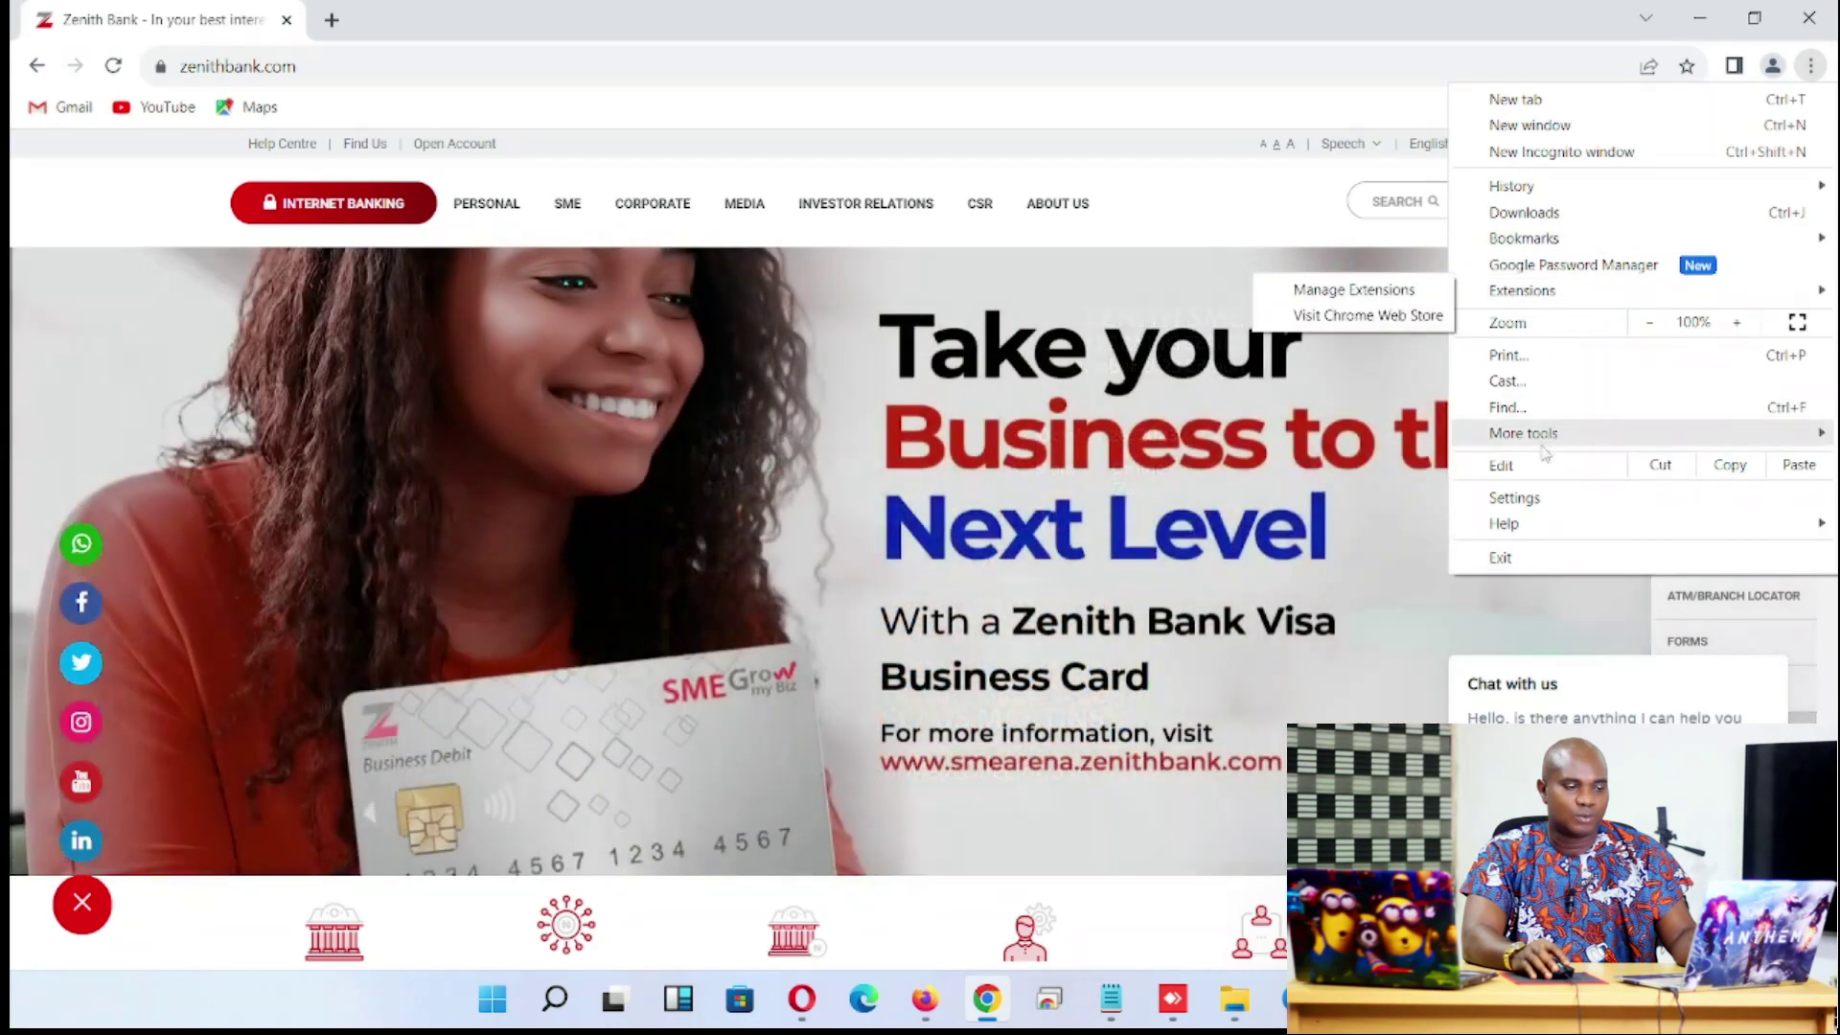
mouse_move(1549, 441)
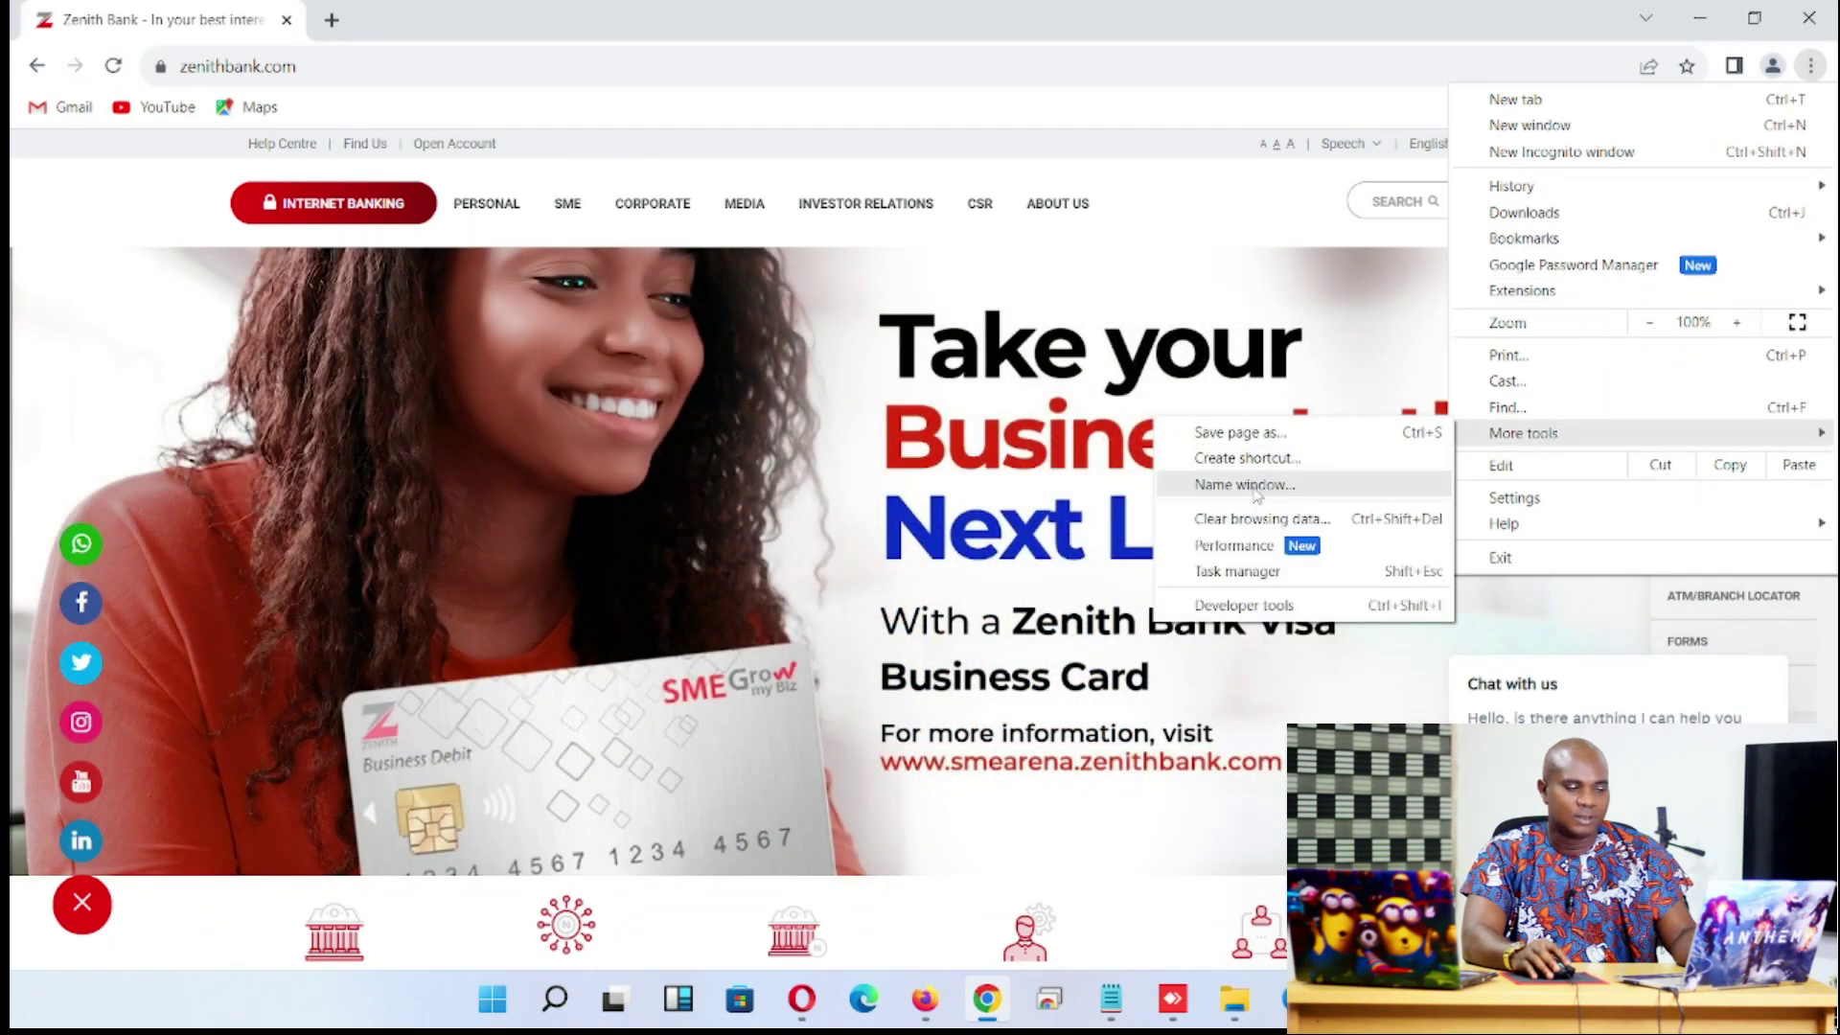
left_click(1248, 459)
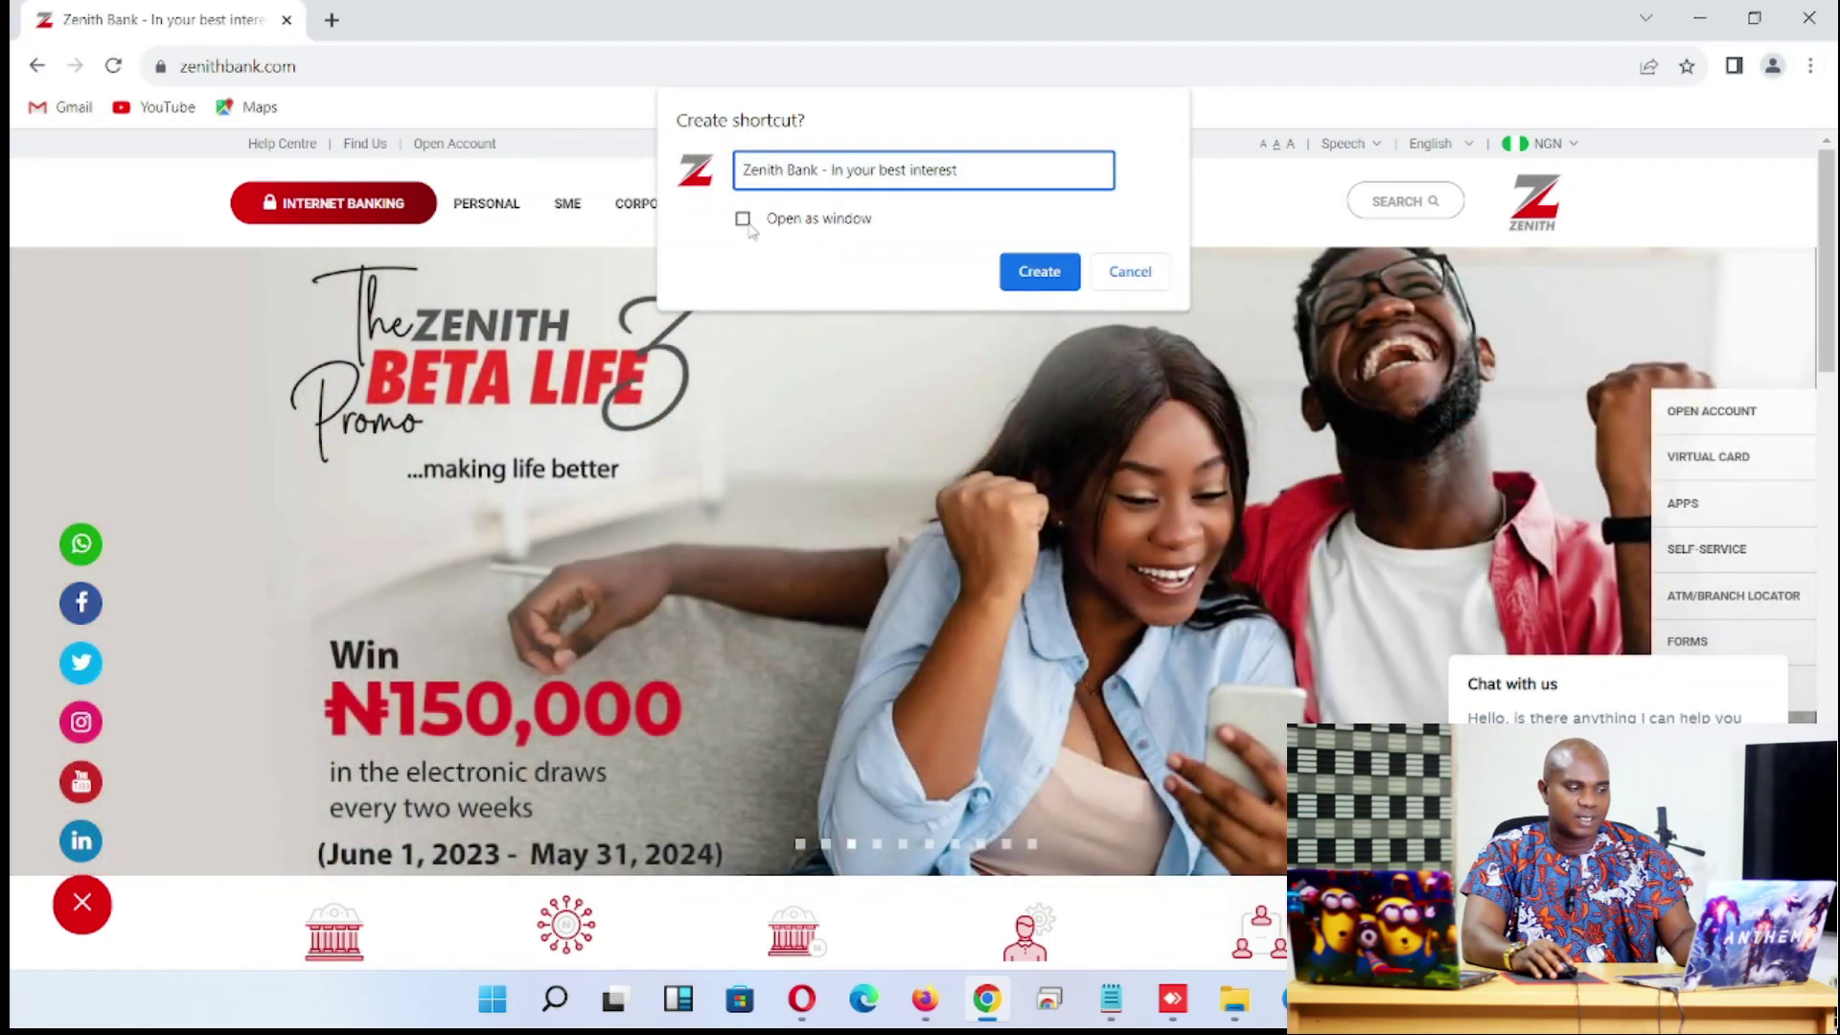
left_click(743, 219)
left_click(1757, 19)
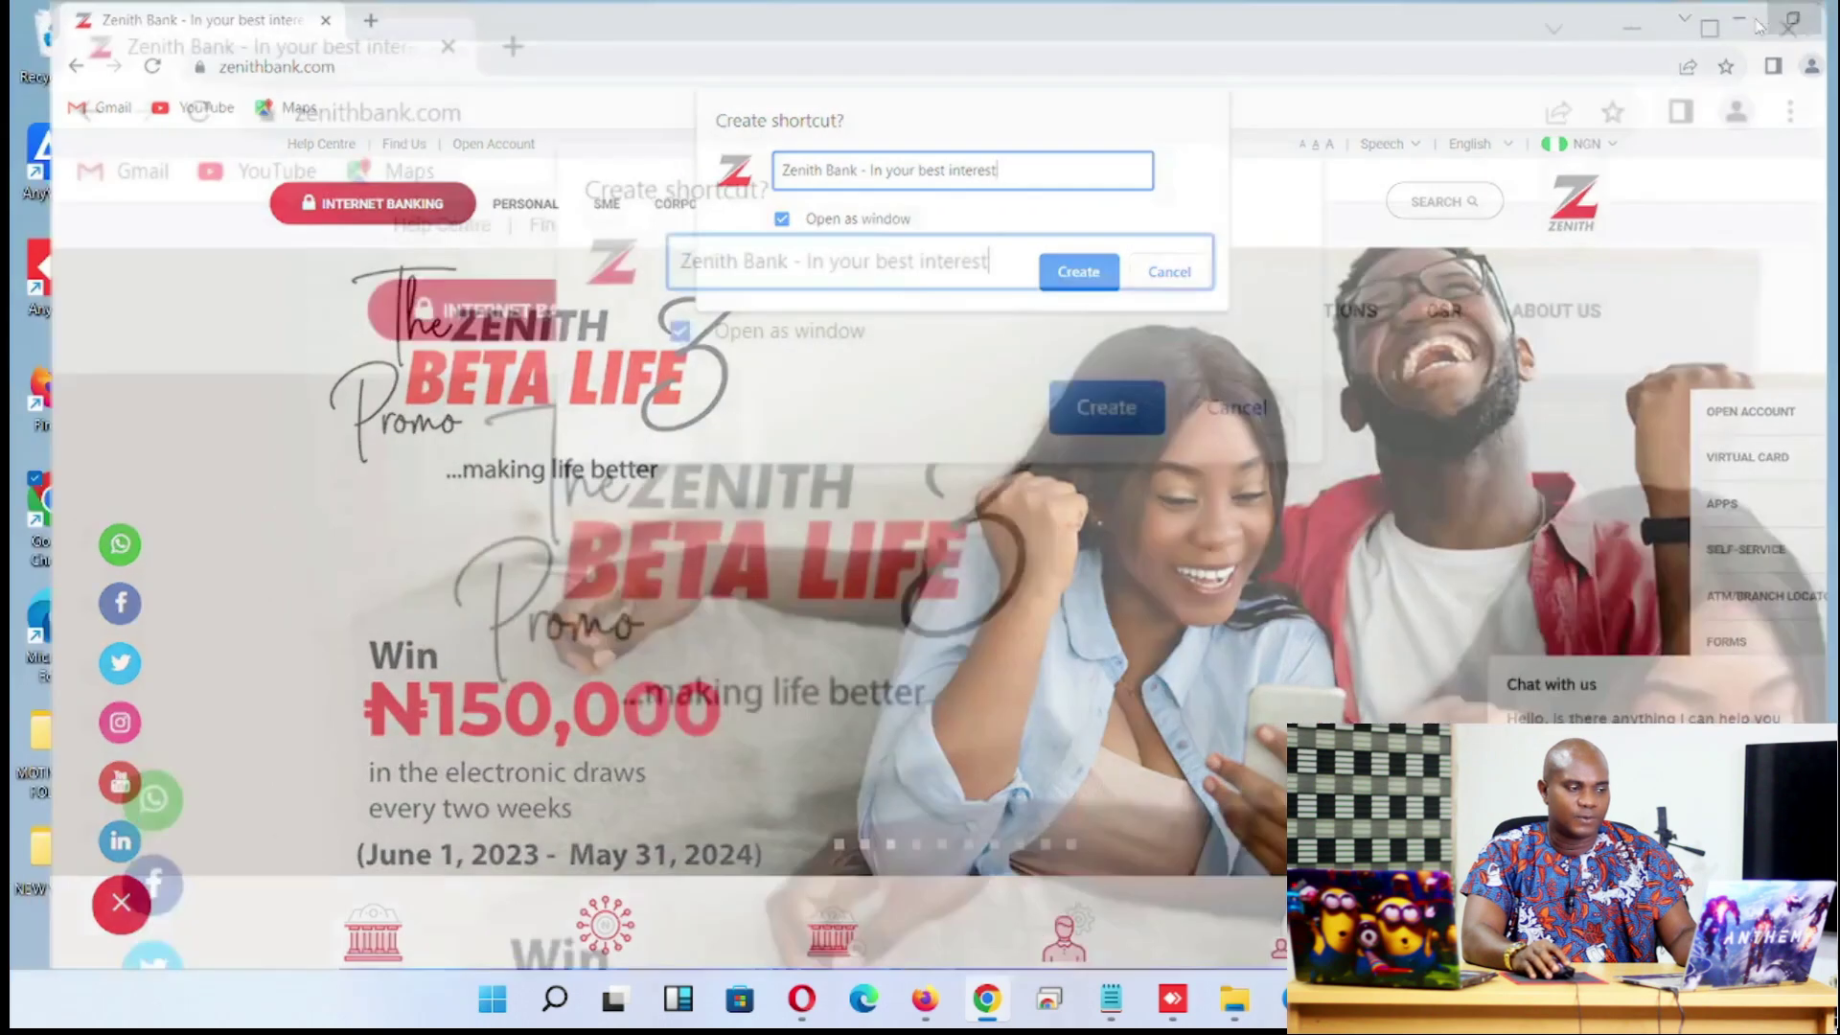
left_click_drag(1062, 50, 1237, 82)
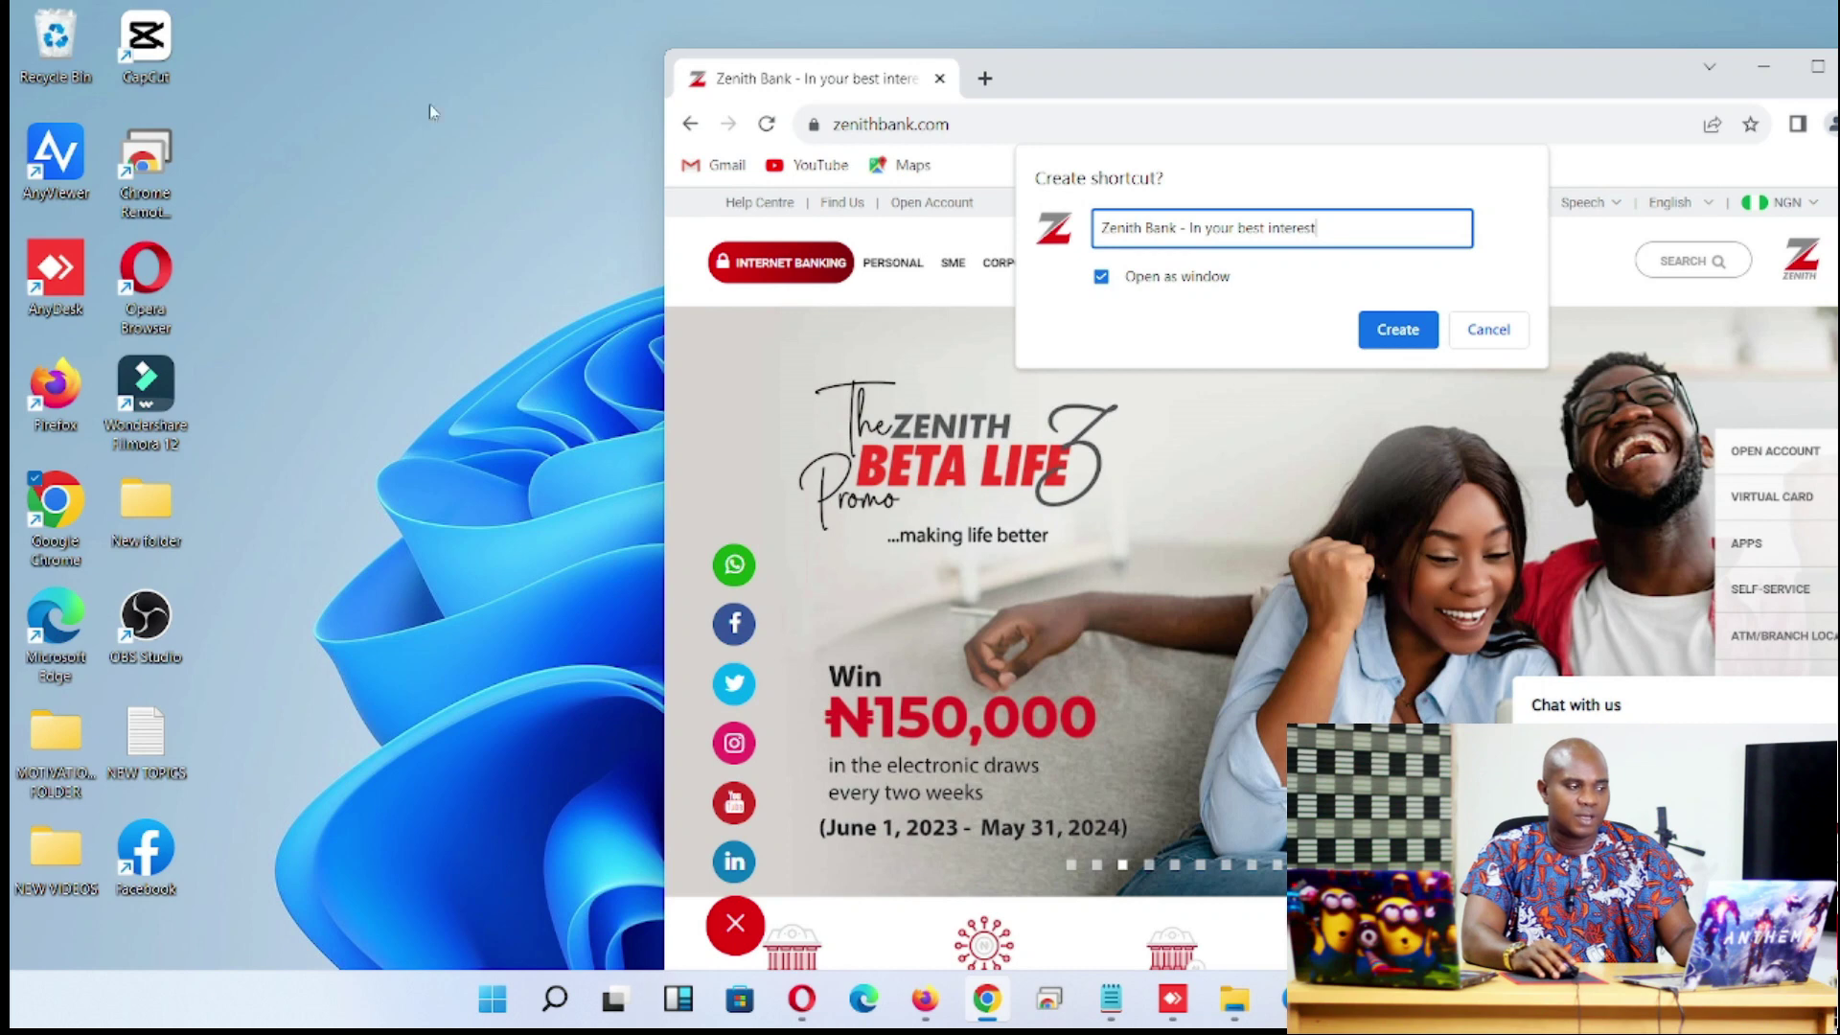
left_click(1399, 328)
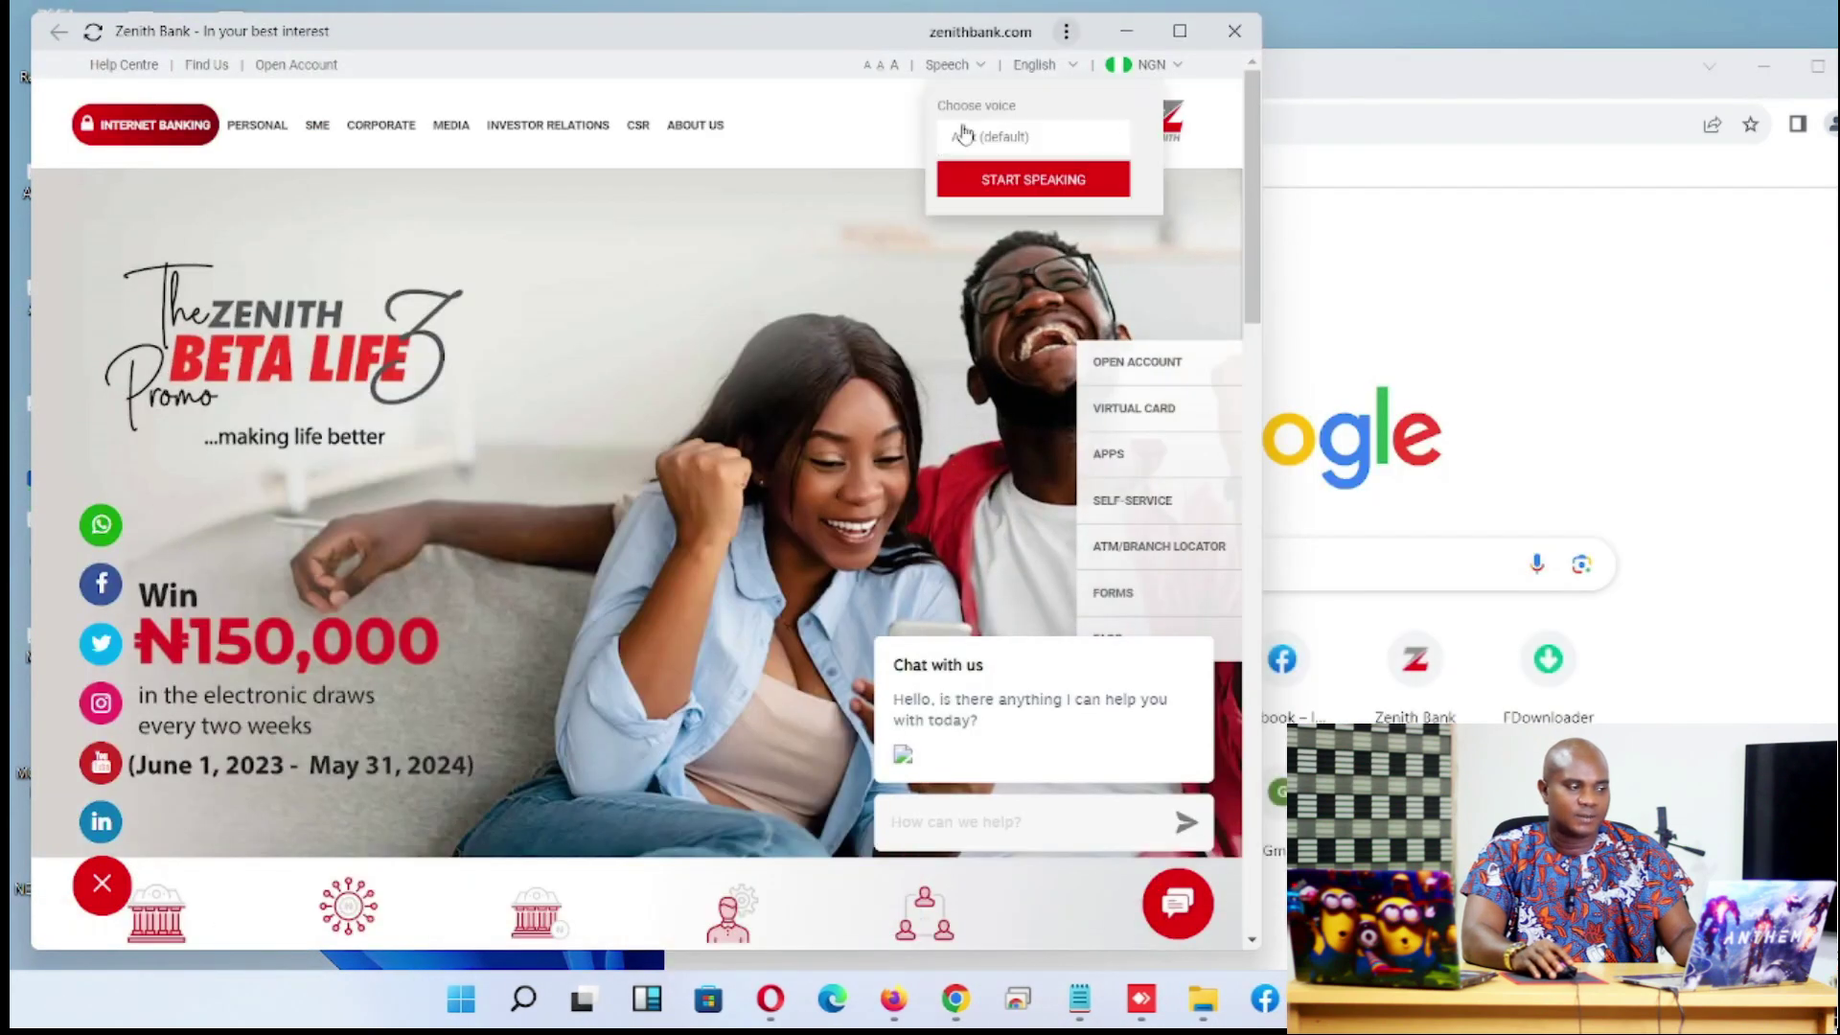
left_click(1234, 31)
Test the Zenith Bank desktop shortcut by opening it, viewing the site in the maximized app window and closing it
double_click(267, 40)
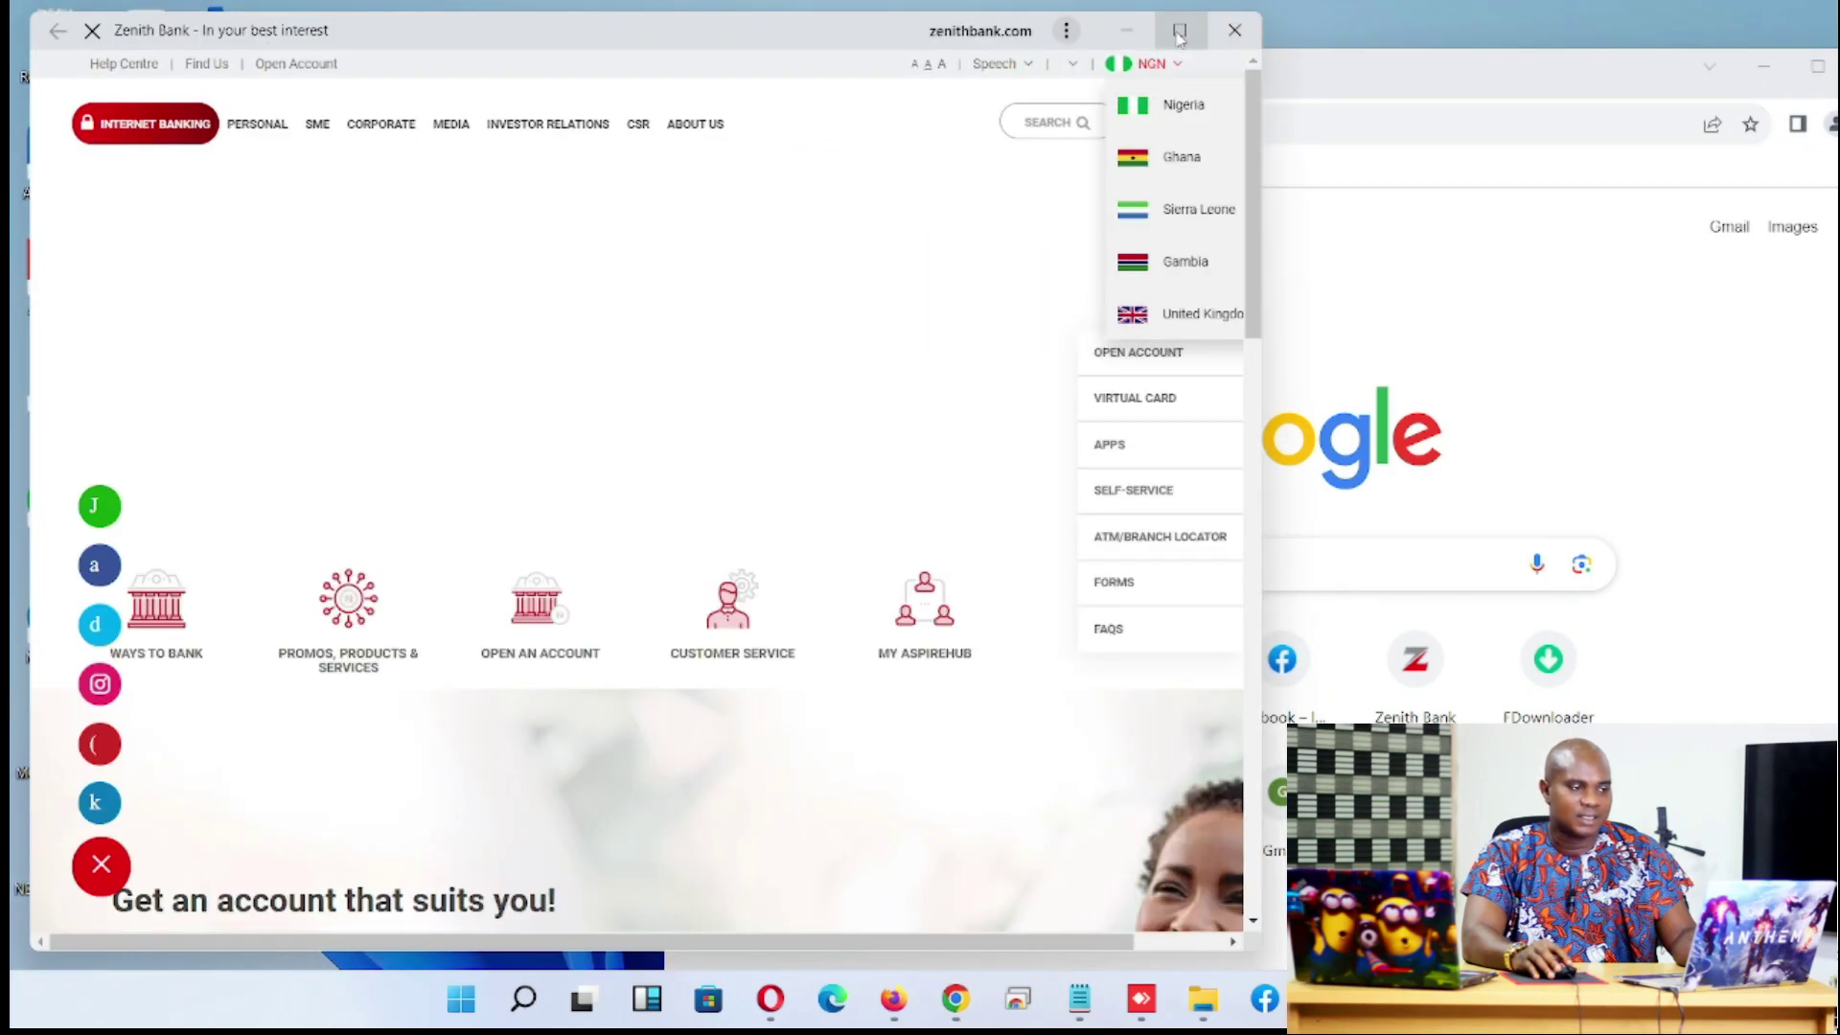
left_click(1180, 29)
mouse_move(441, 85)
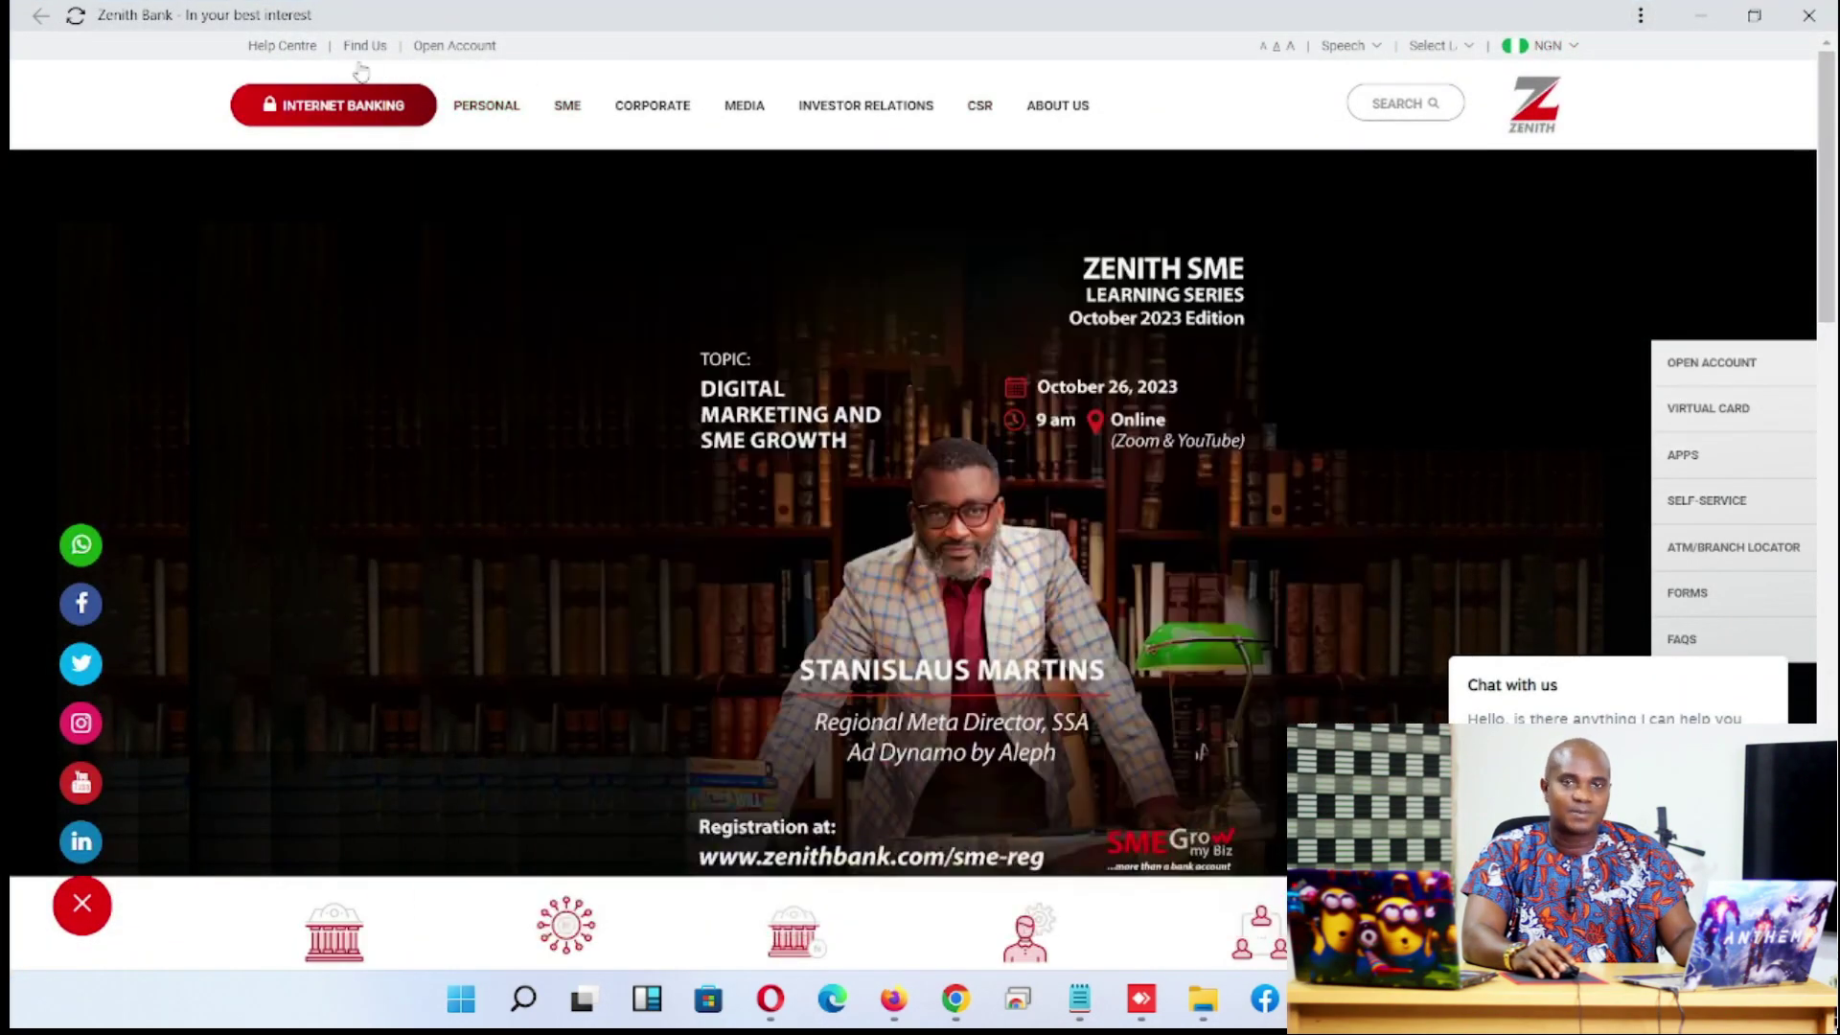
mouse_move(708, 93)
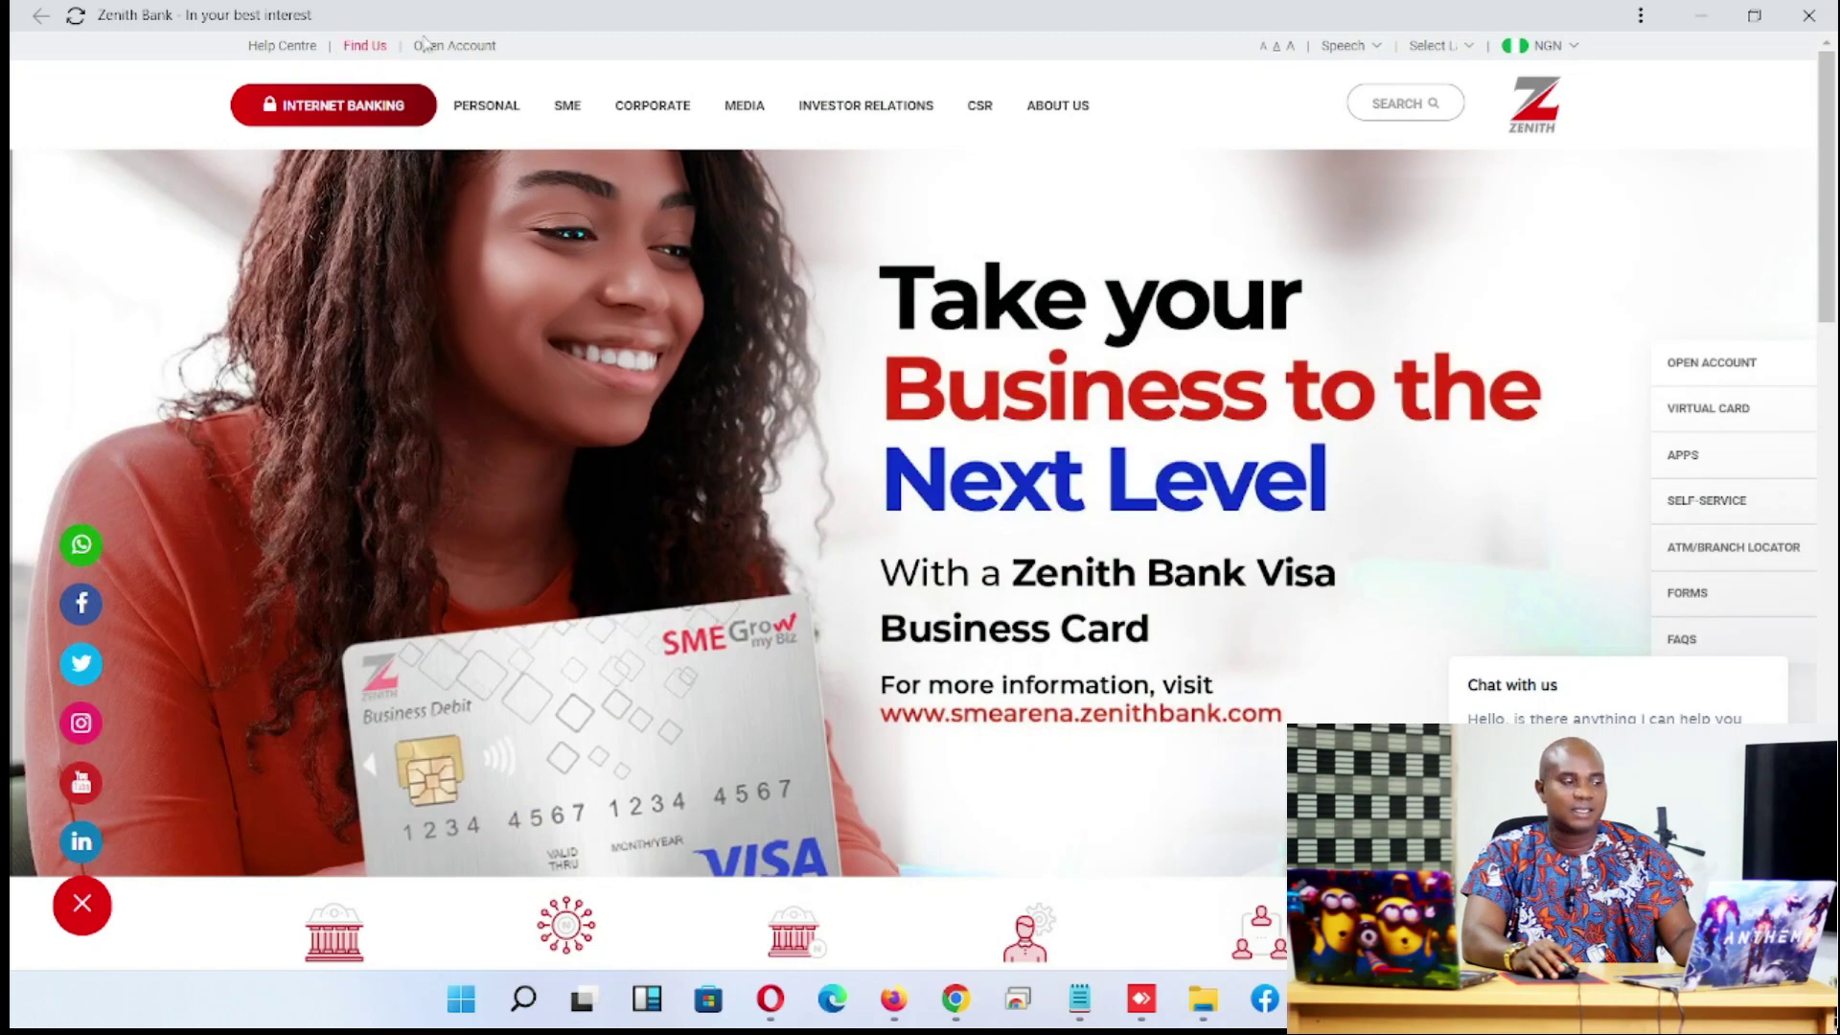
left_click(1806, 17)
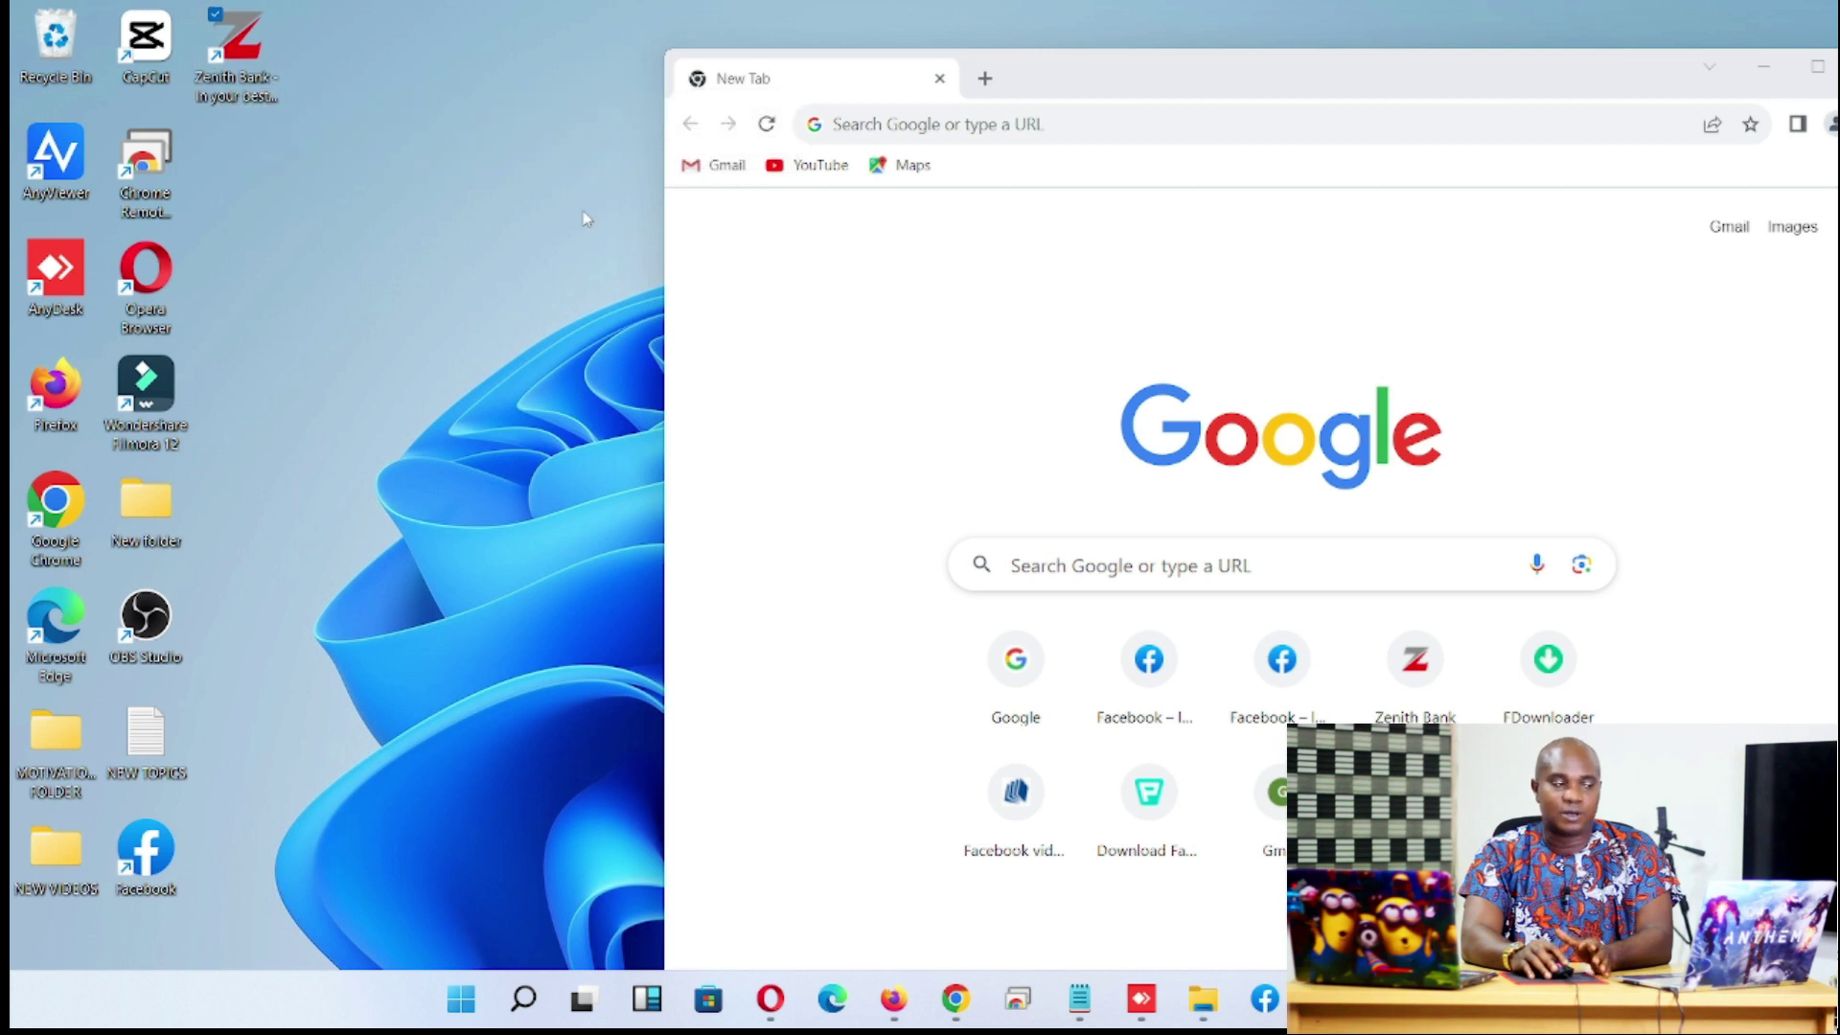
Launch the Zenith Bank app from its desktop shortcut once more and close its window
left_click(241, 55)
double_click(242, 55)
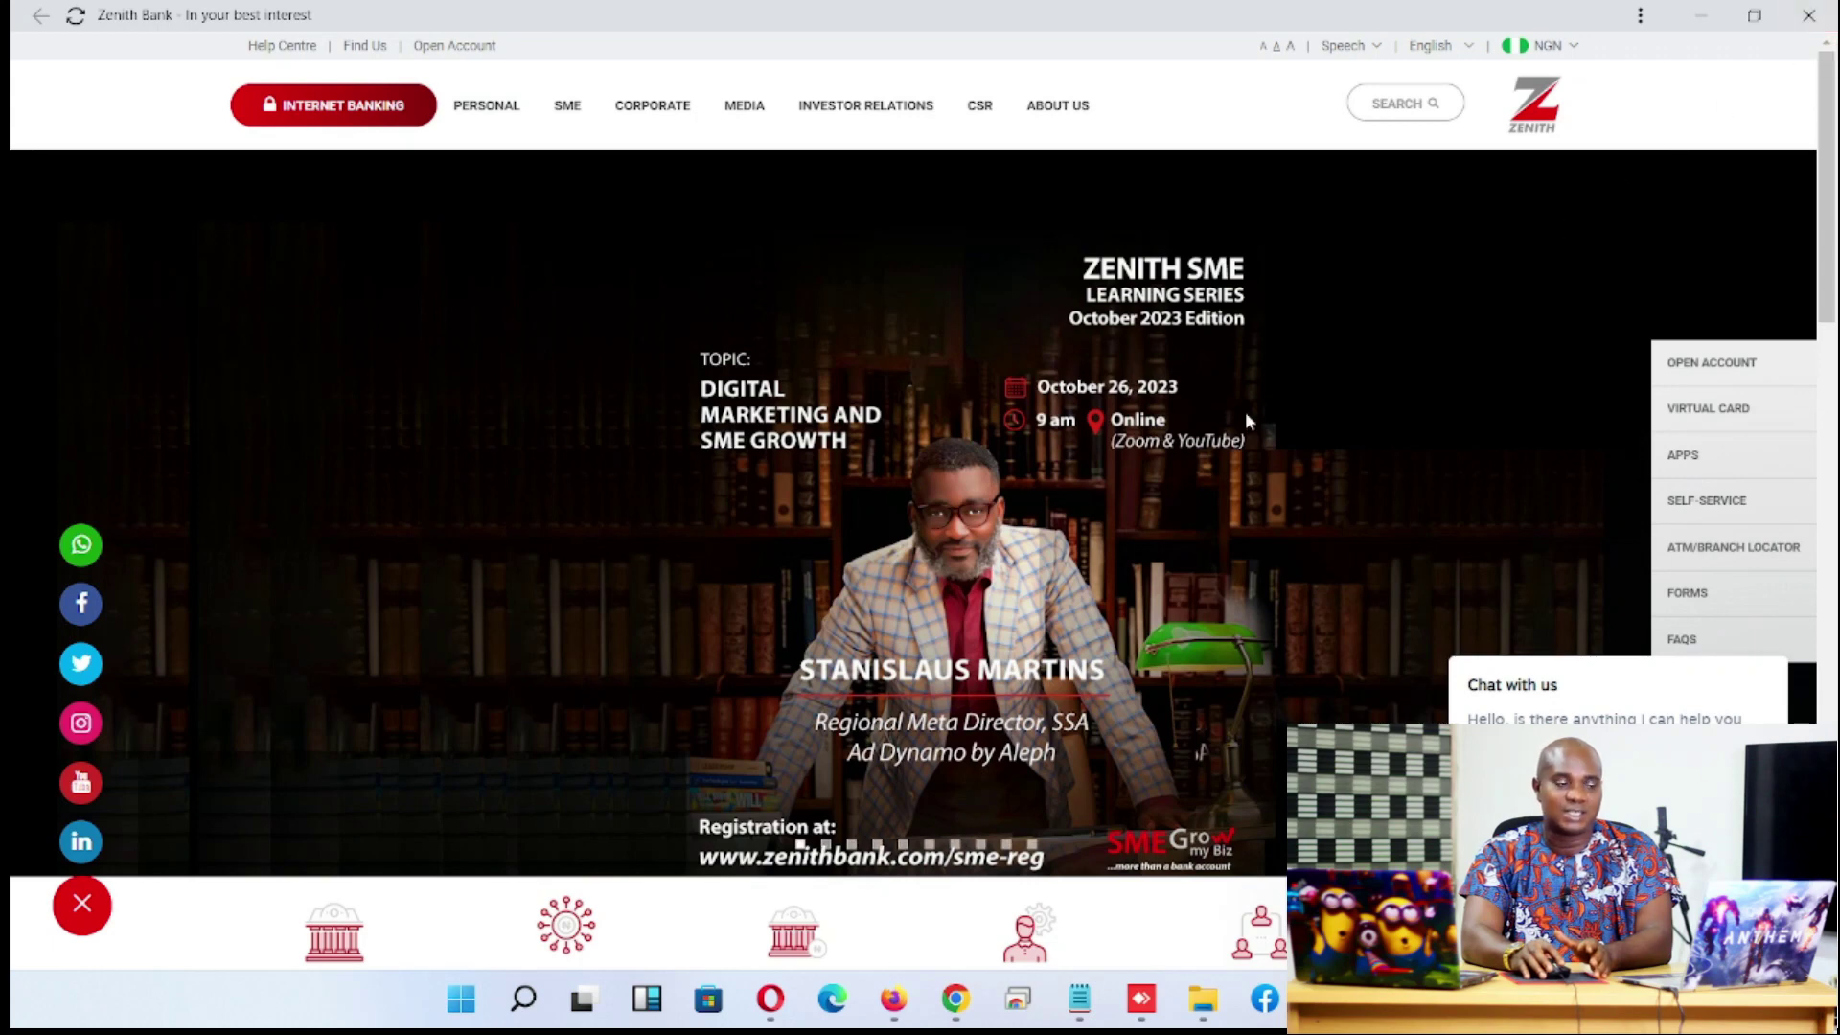
left_click(1809, 15)
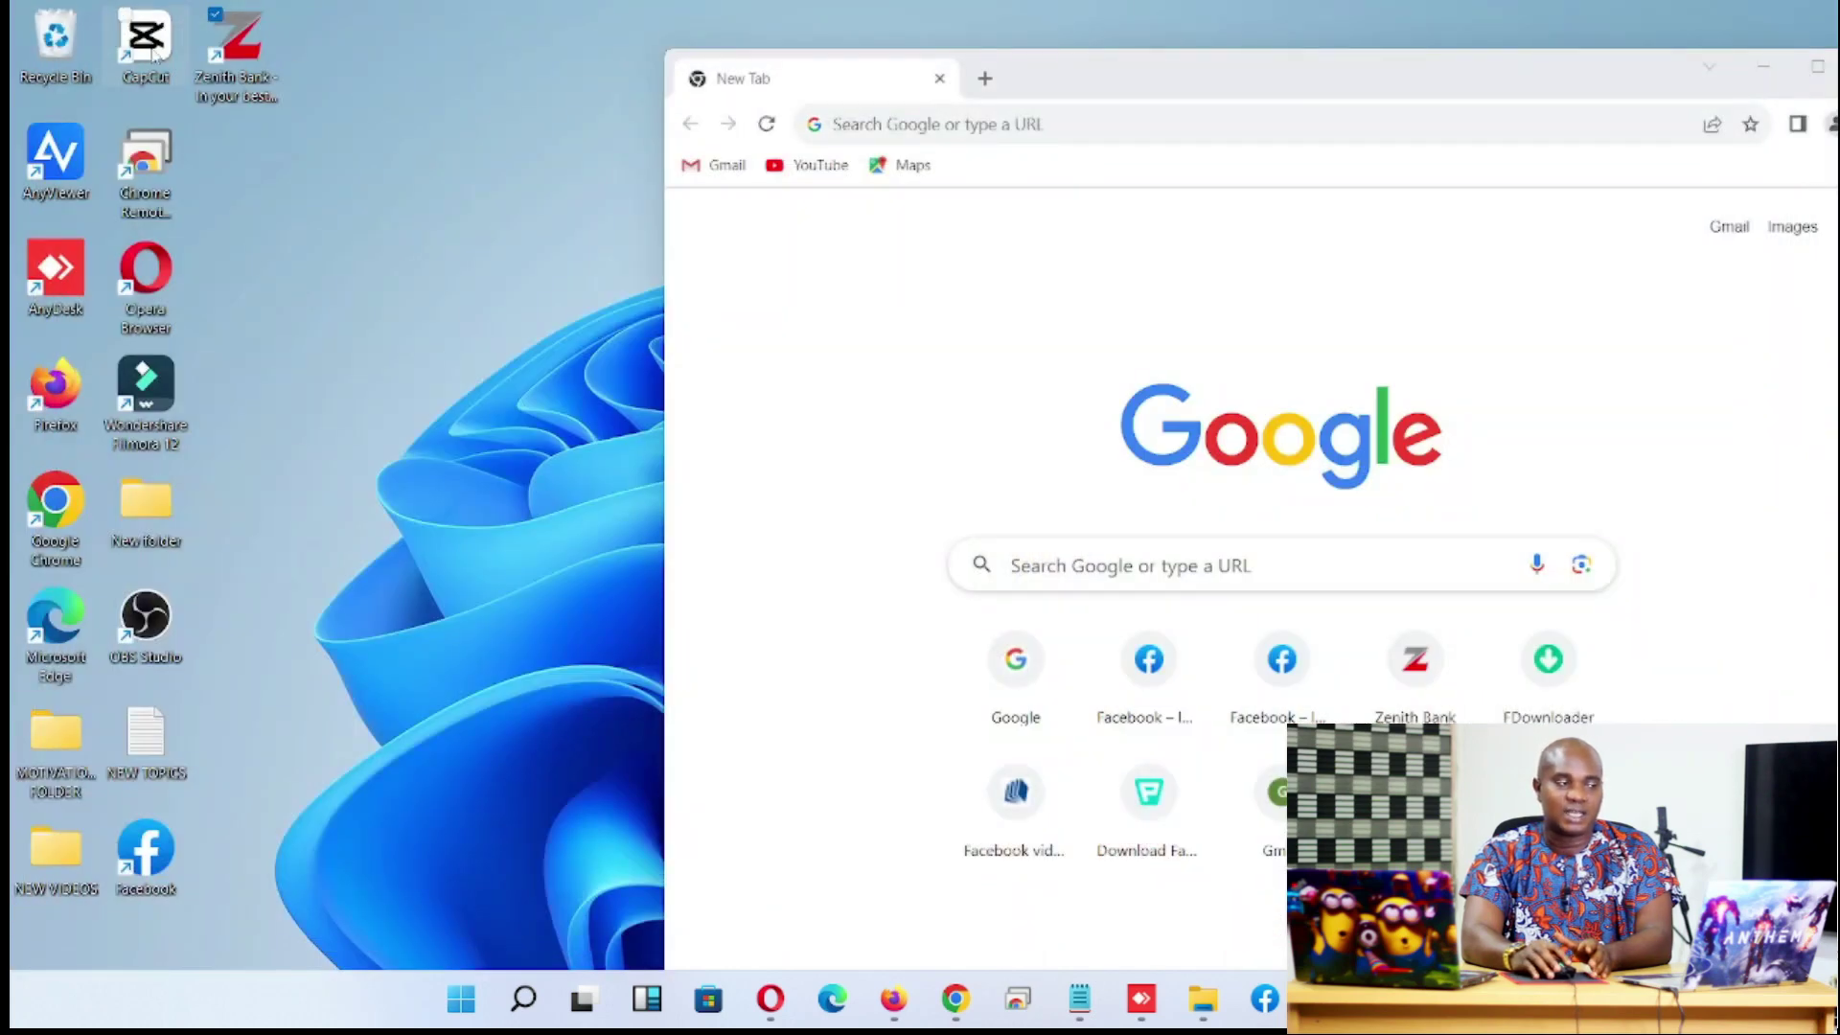